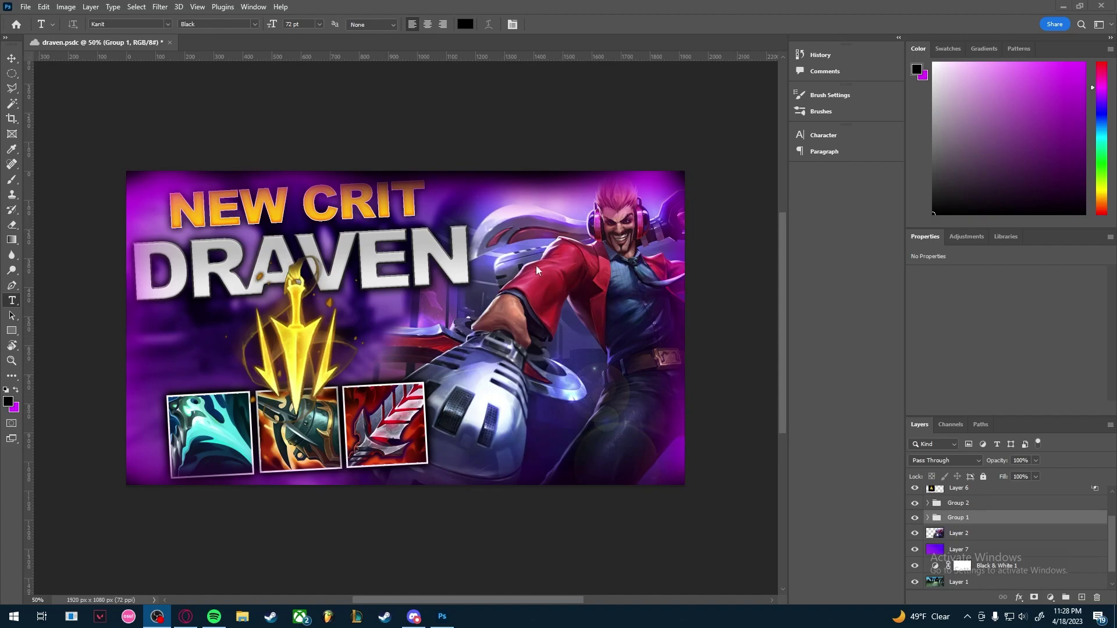
Compare the canvas with and without Layers 9 and 8, leaving both magenta overlays hidden
scroll(535, 266, up, 1)
scroll(510, 307, down, 2)
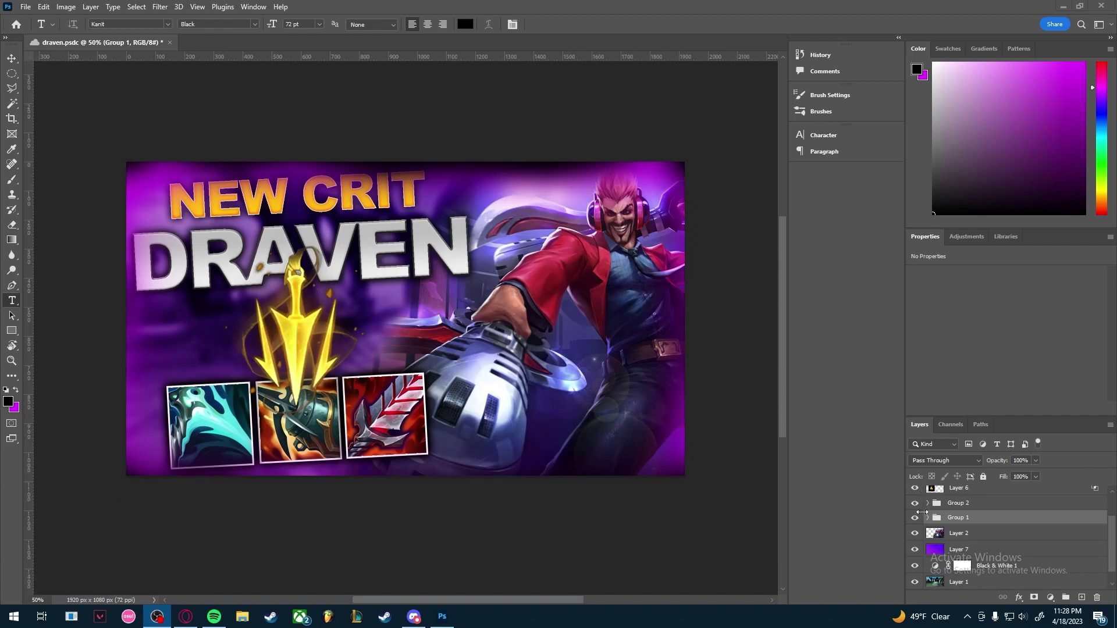
click(915, 494)
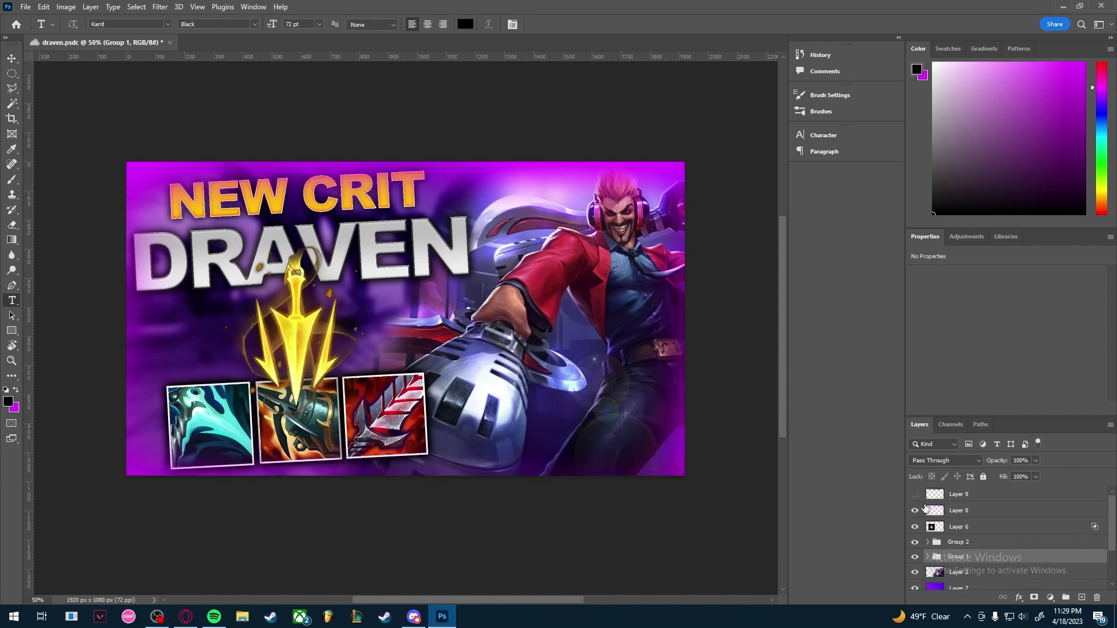
click(916, 495)
click(916, 495)
click(916, 494)
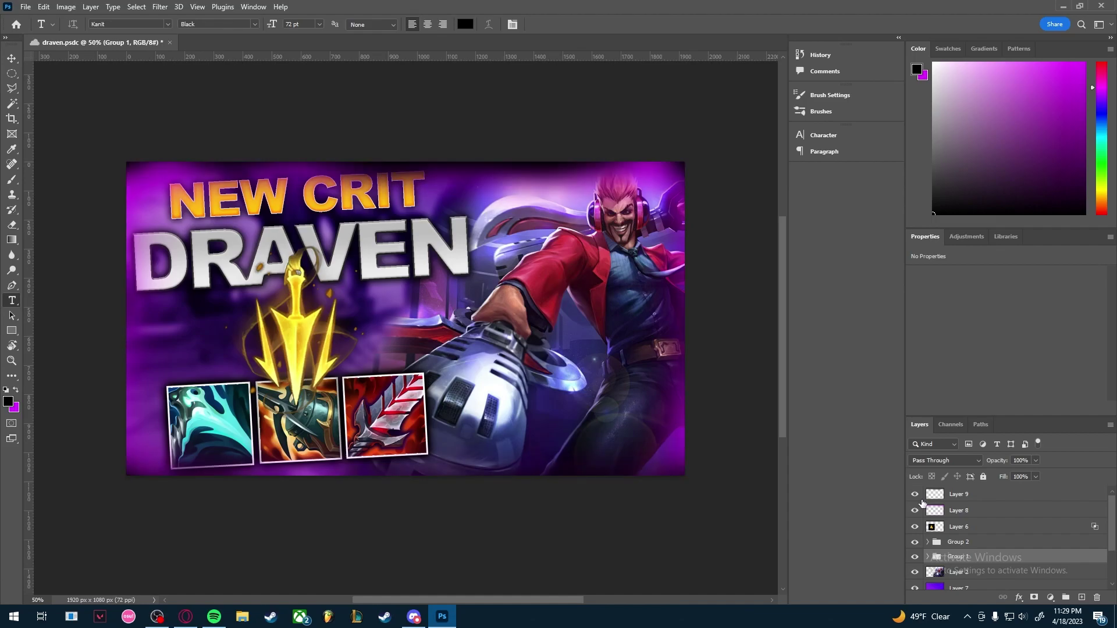
click(916, 495)
click(916, 510)
click(914, 511)
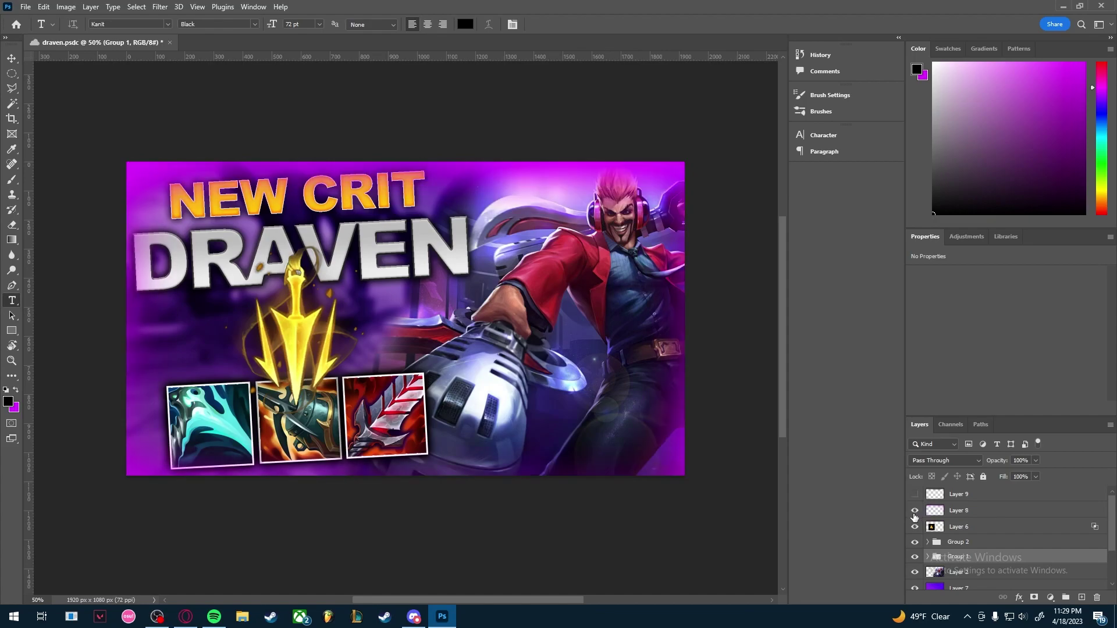
click(914, 512)
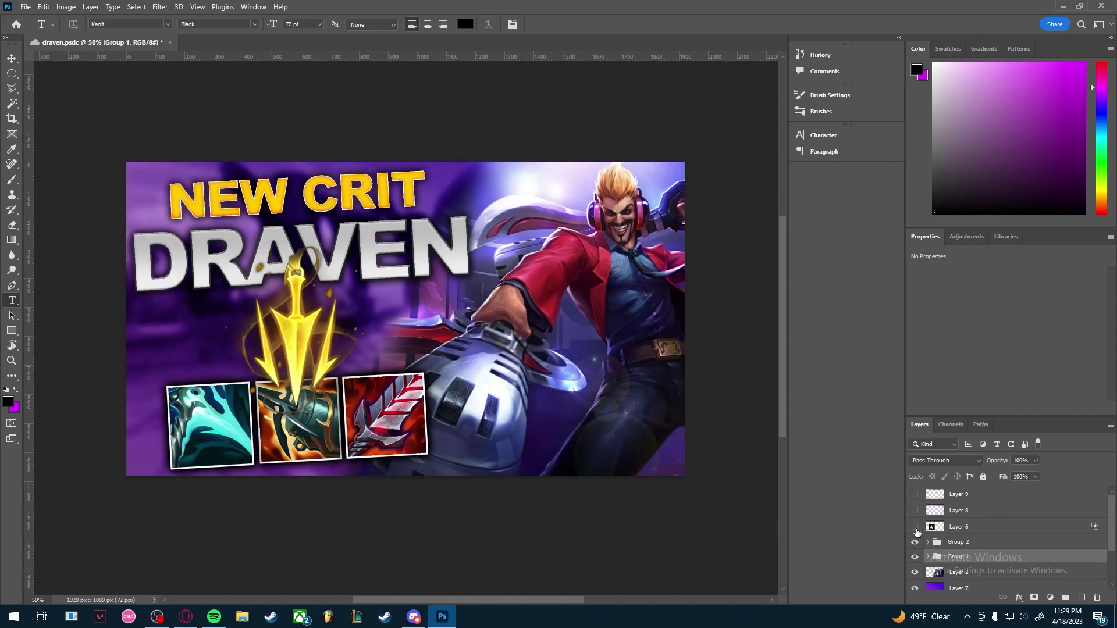
Check the trident, NEW CRIT DRAVEN title and item icons by hiding each, then showing it again
click(916, 528)
click(916, 528)
scroll(989, 527, down, 1)
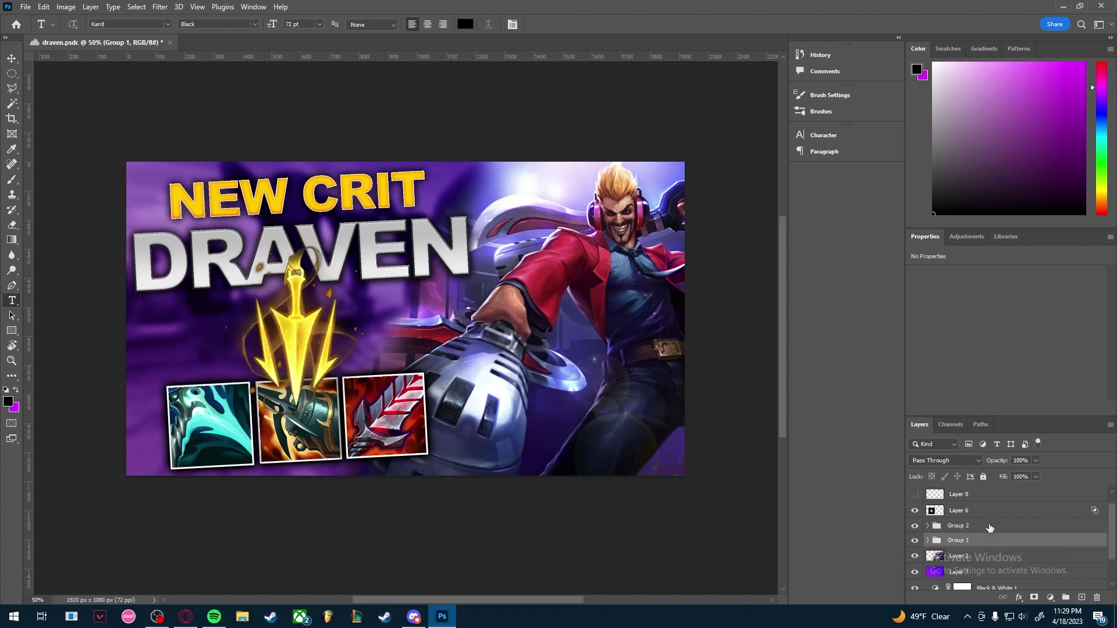
click(916, 527)
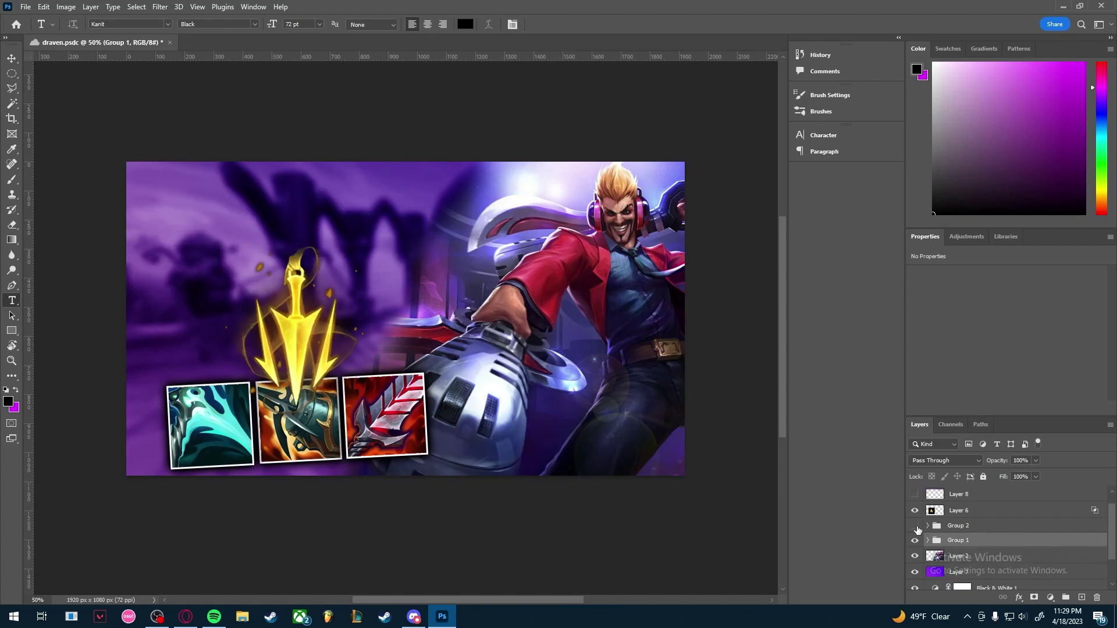
click(915, 527)
scroll(918, 524, down, 2)
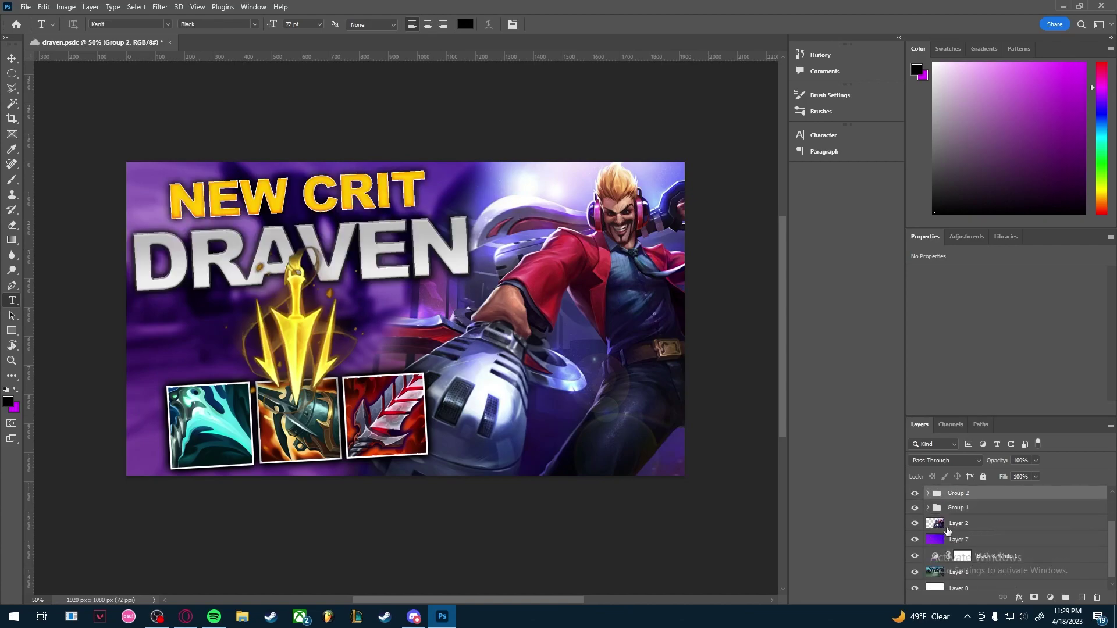
click(916, 508)
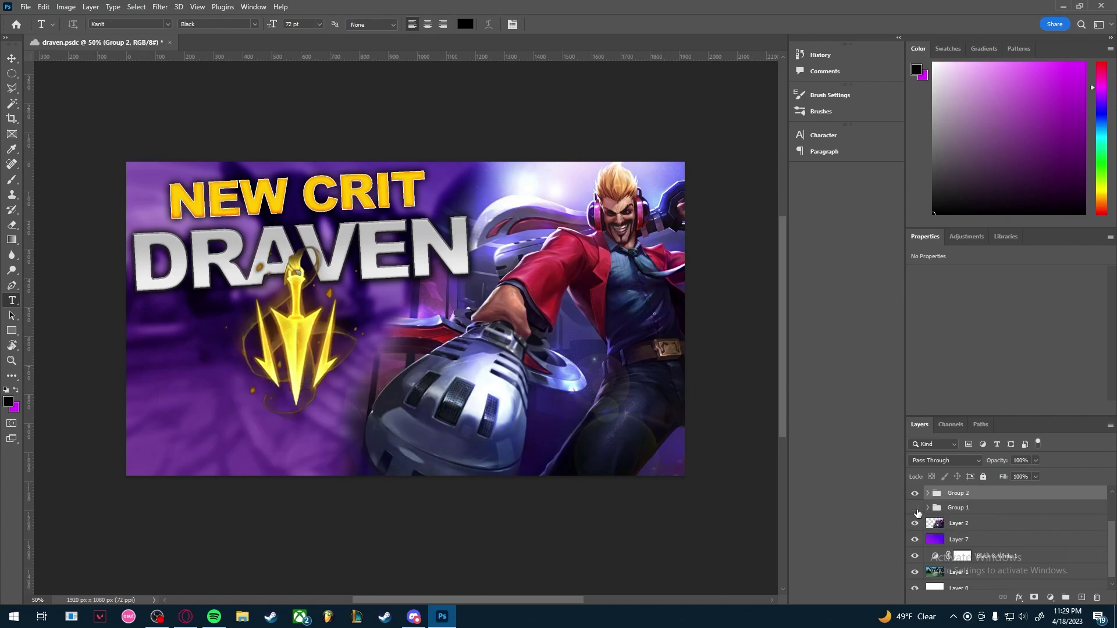
click(917, 510)
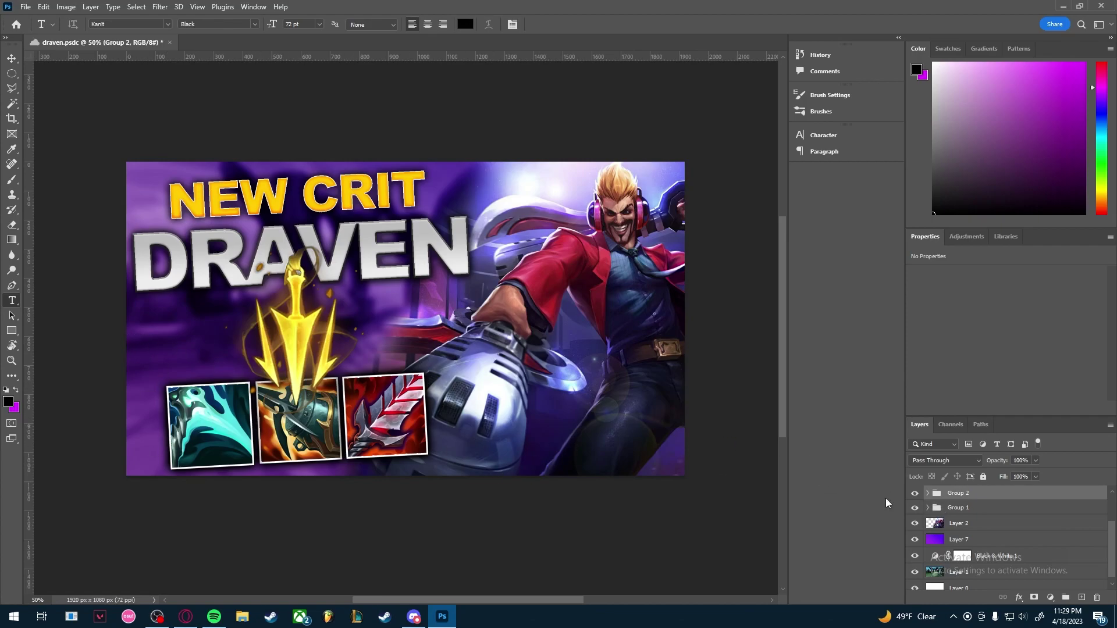
Hide Draven, the title and icon groups, trident, purple tint and Black & White, leaving Layer 1 visible
click(917, 524)
drag(916, 508, 915, 493)
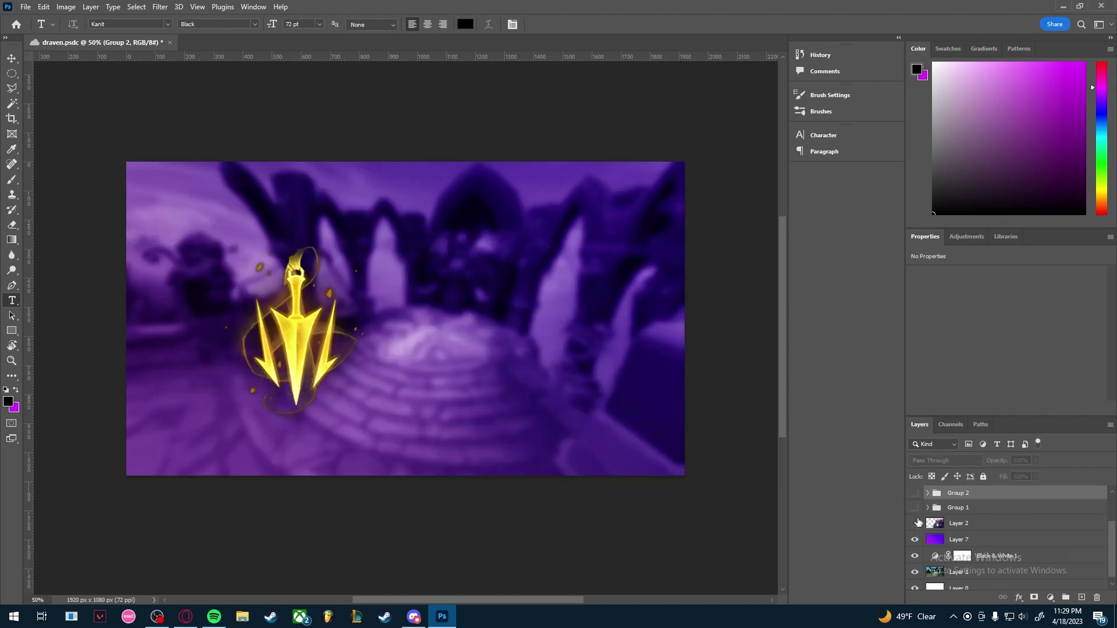
scroll(919, 523, up, 1)
click(915, 494)
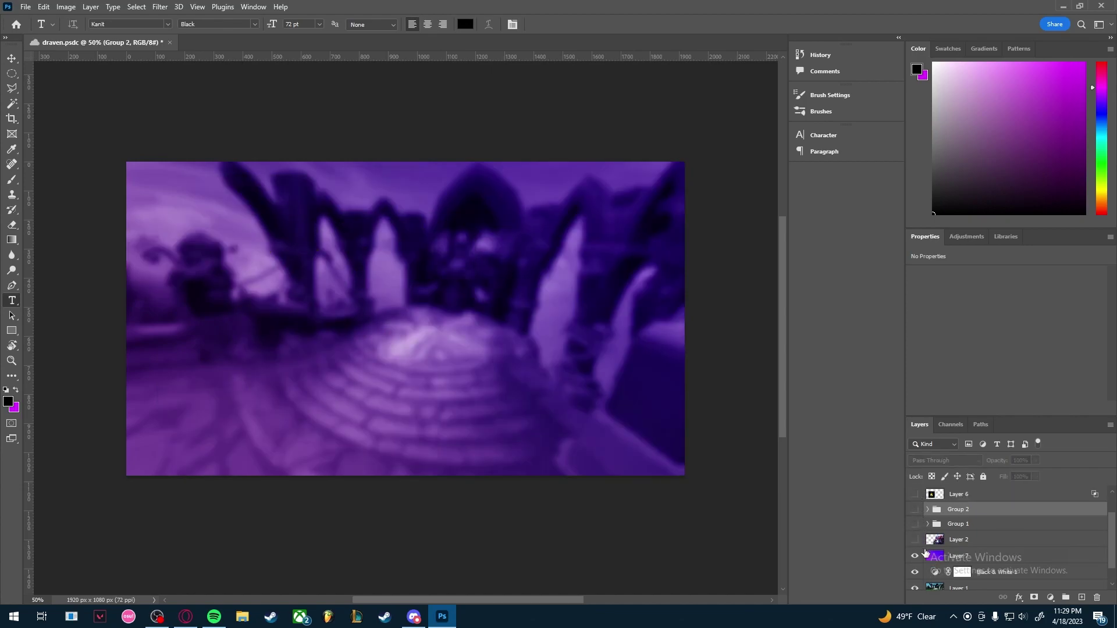
click(915, 540)
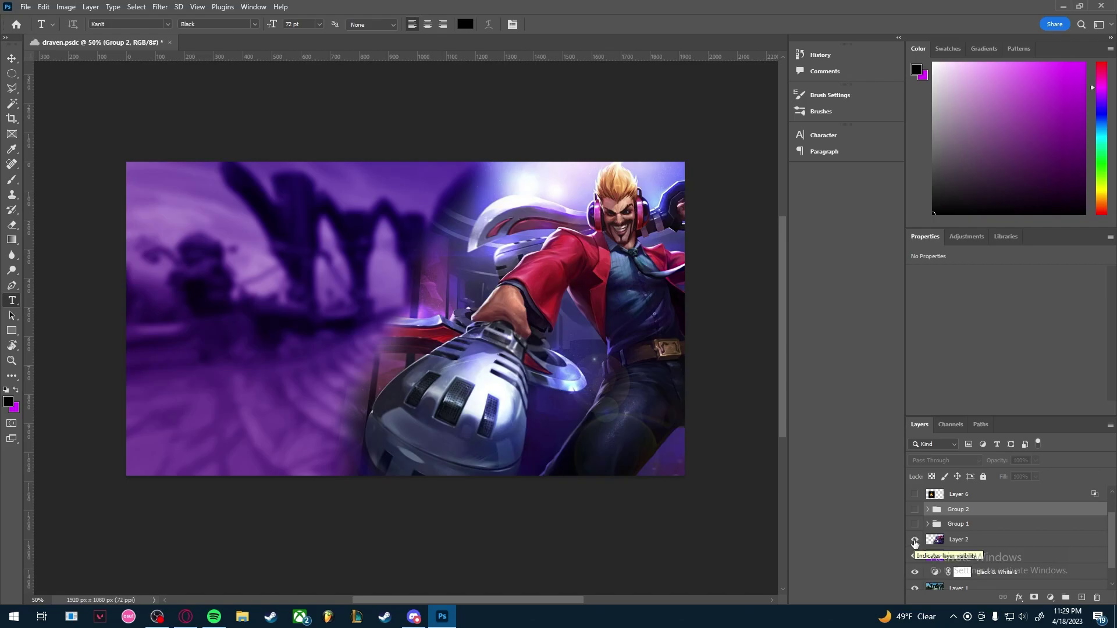
drag(915, 542, 915, 576)
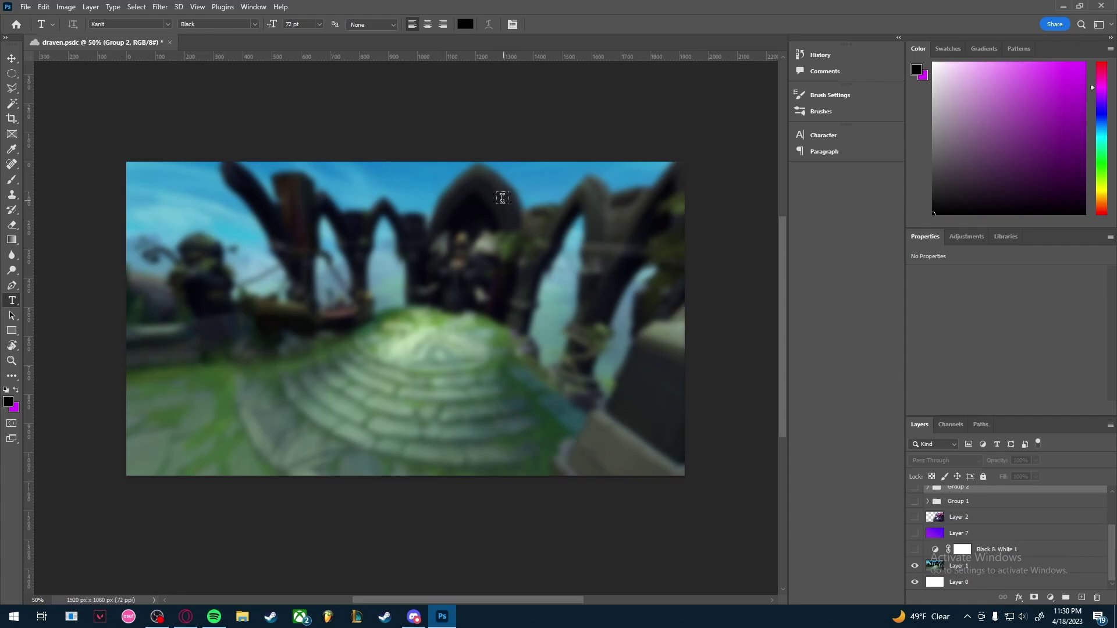
Create a 1920×1080 document and paste the blurred arena background into it
click(25, 7)
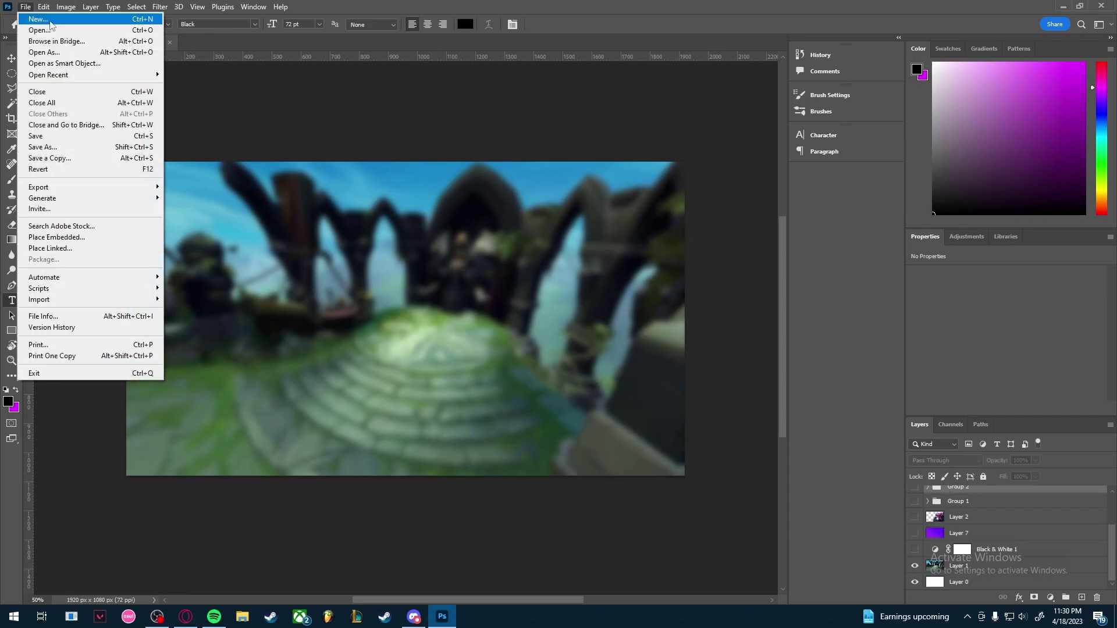
click(38, 19)
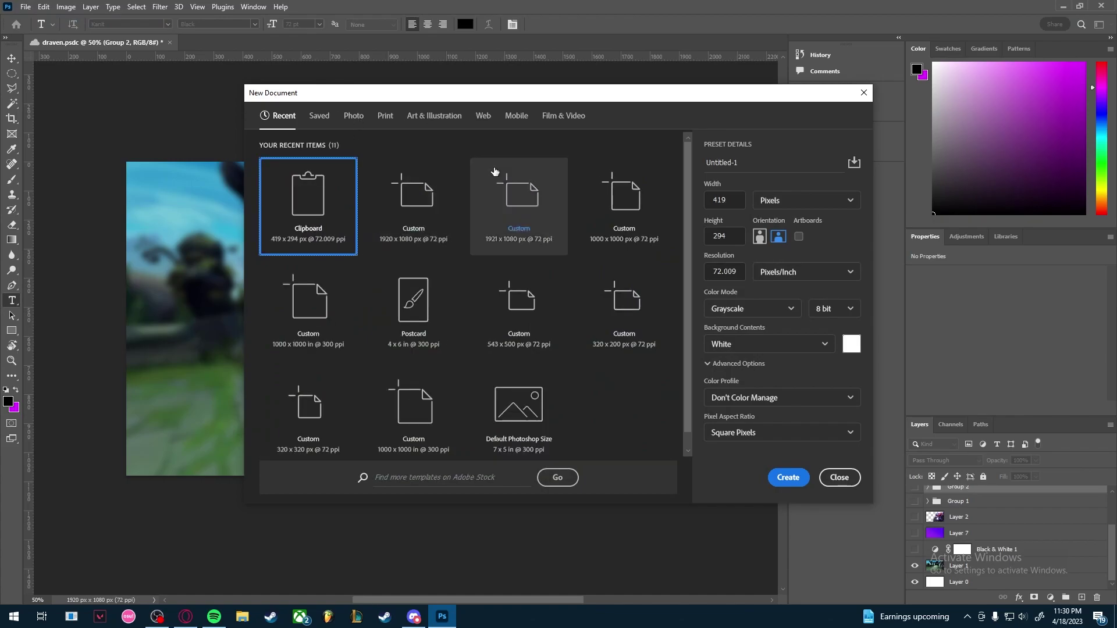
double_click(741, 205)
key(BackSpace)
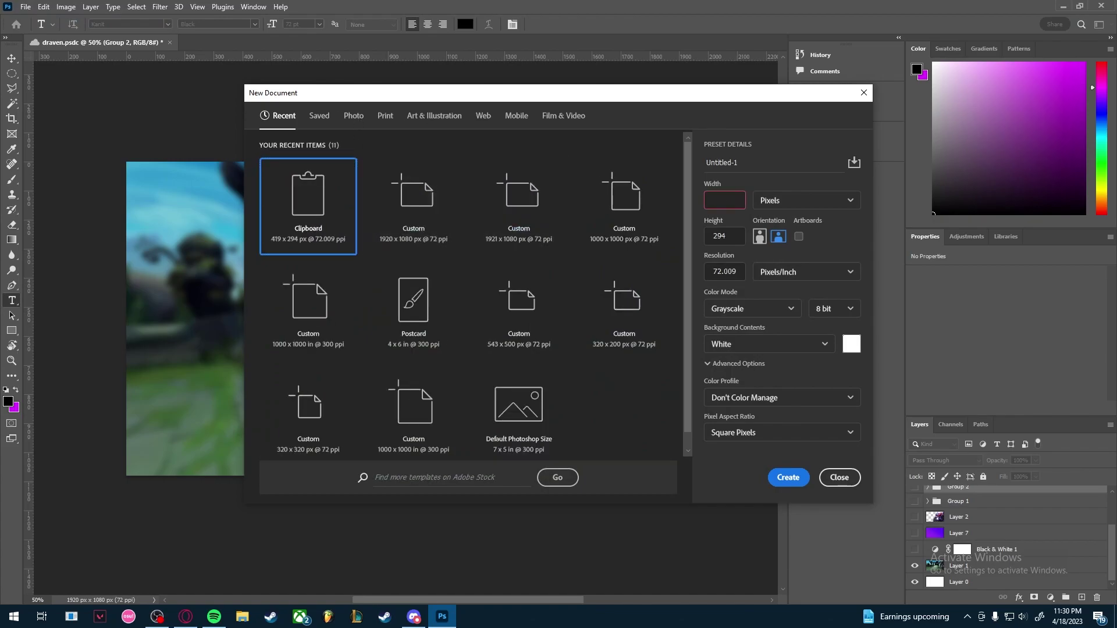
double_click(740, 239)
key(BackSpace)
click(771, 235)
click(789, 478)
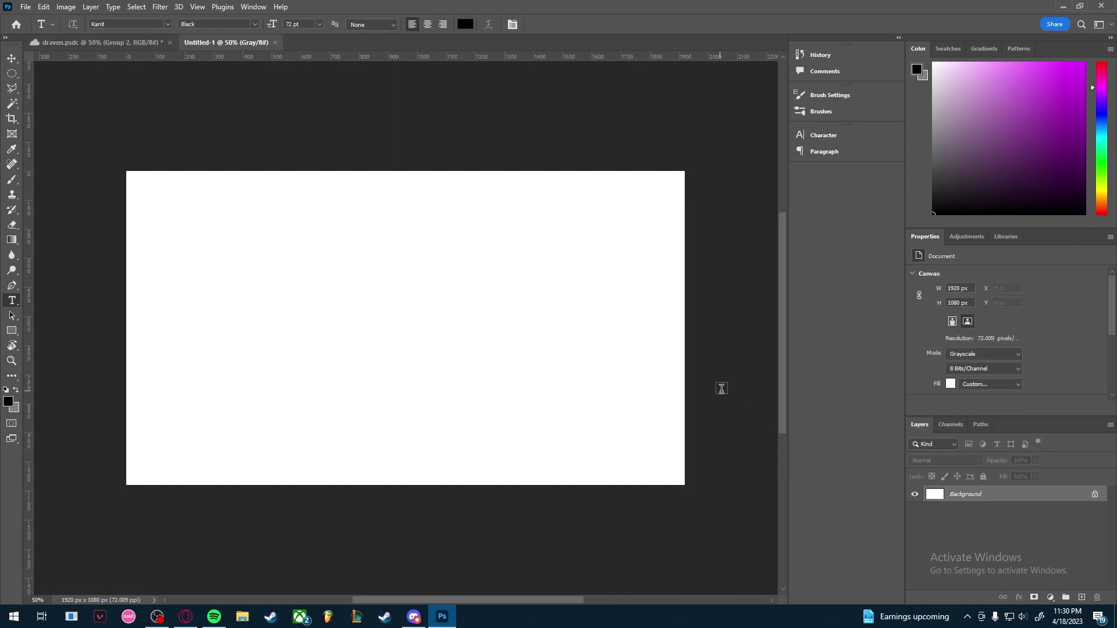
key(ctrl+v)
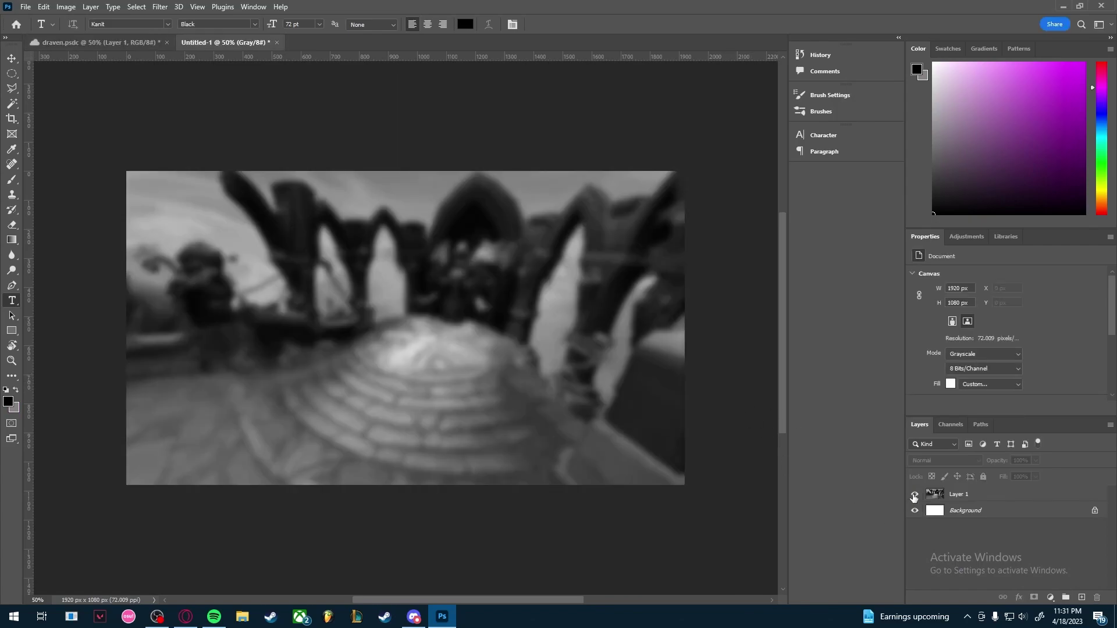
Try a Gaussian Blur on Layer 1 but cancel it, then add an empty Layer 2 above
click(959, 494)
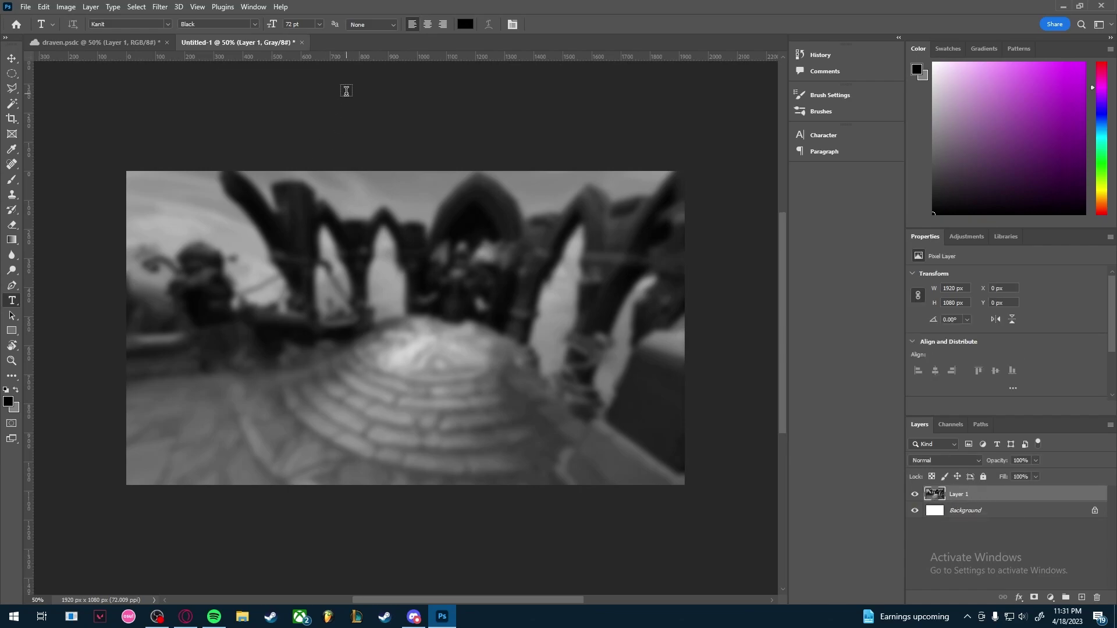
click(161, 8)
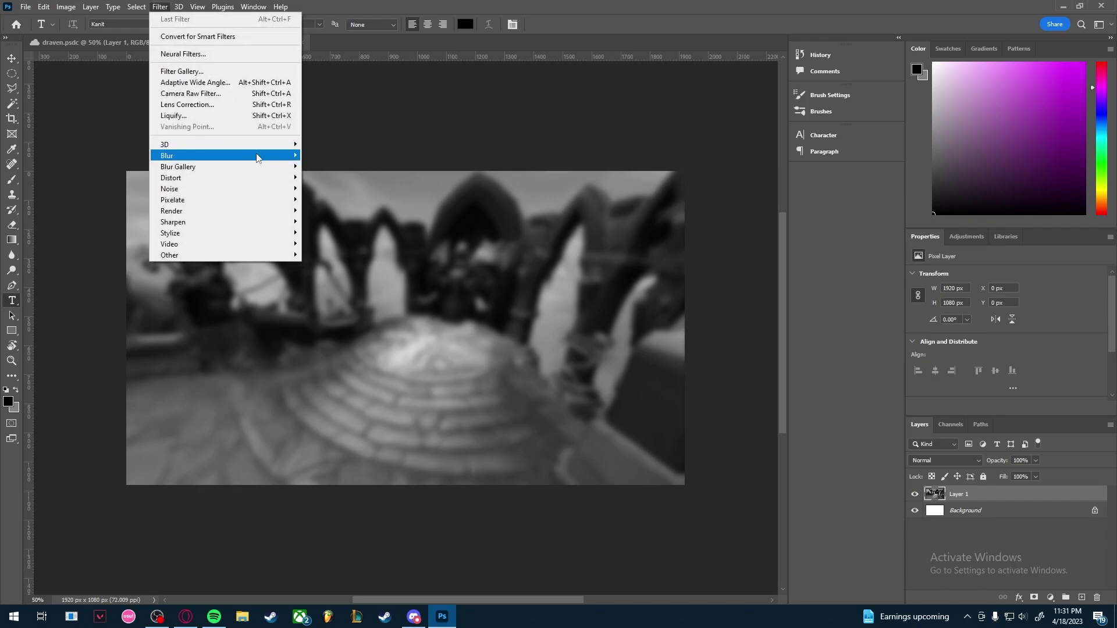
click(333, 199)
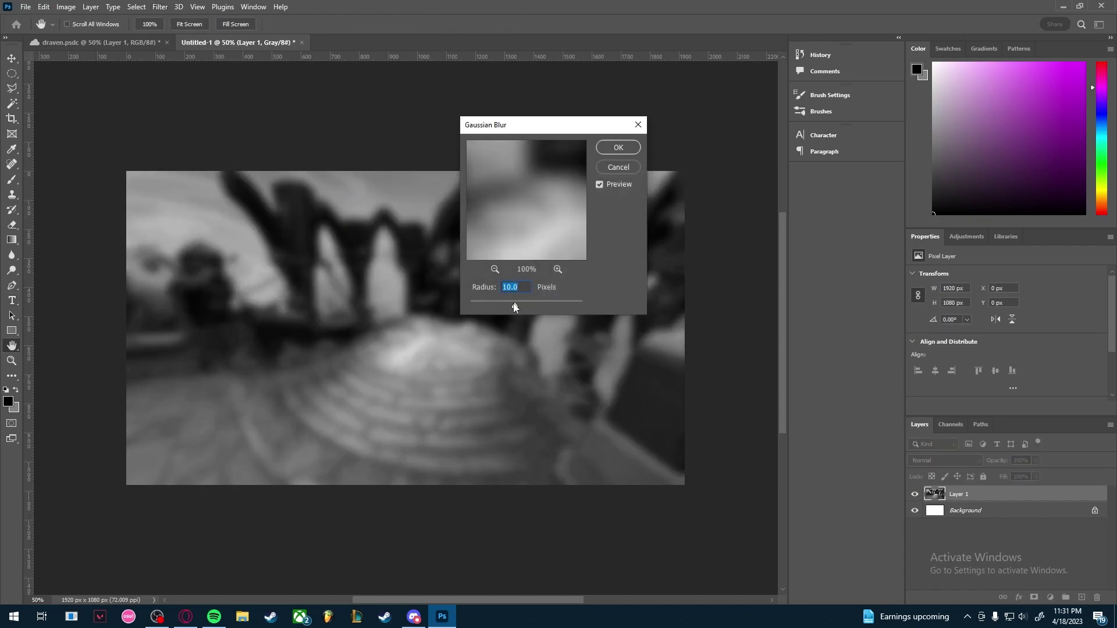
mouse_move(514, 306)
mouse_down()
mouse_move(501, 308)
mouse_move(518, 308)
mouse_up()
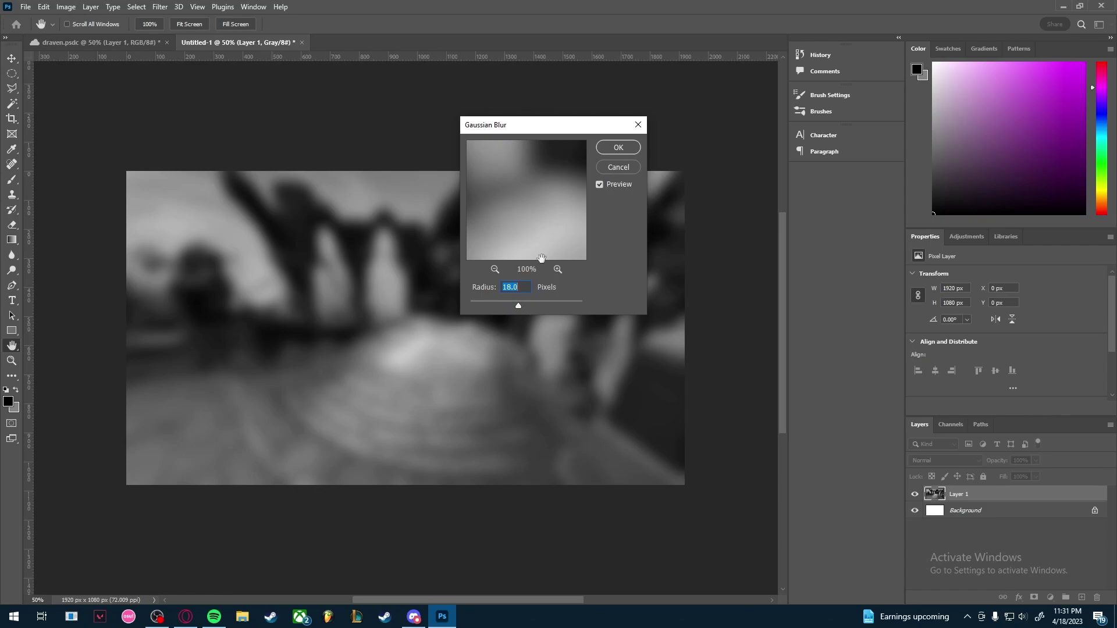
click(612, 168)
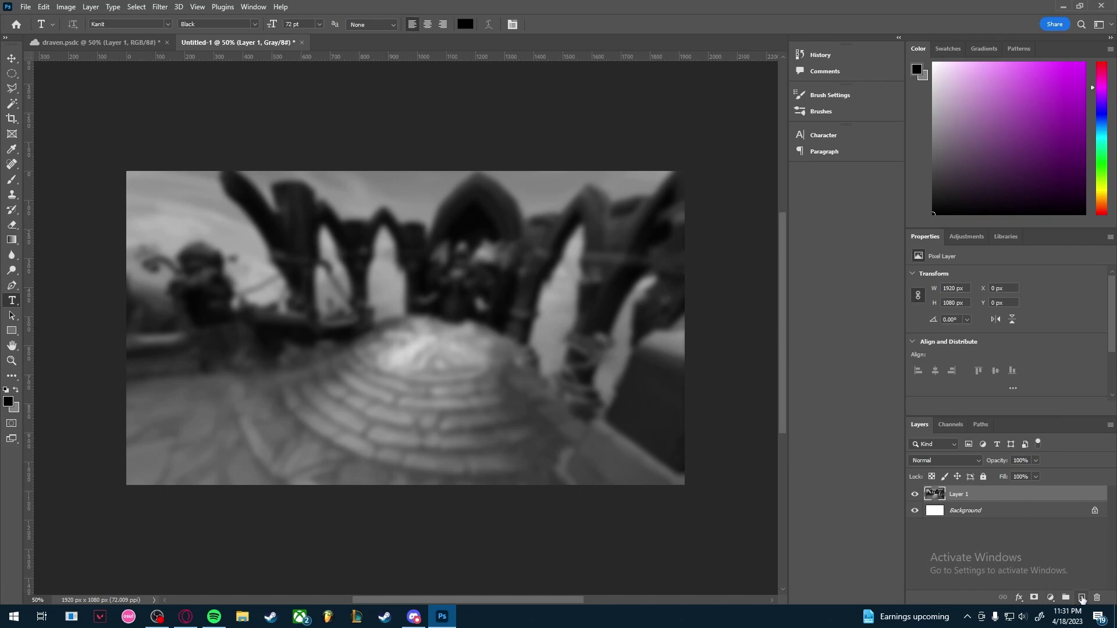
click(1082, 597)
Drag a purple-to-blue gradient diagonally from lower-left to upper-right across Layer 2
key(g)
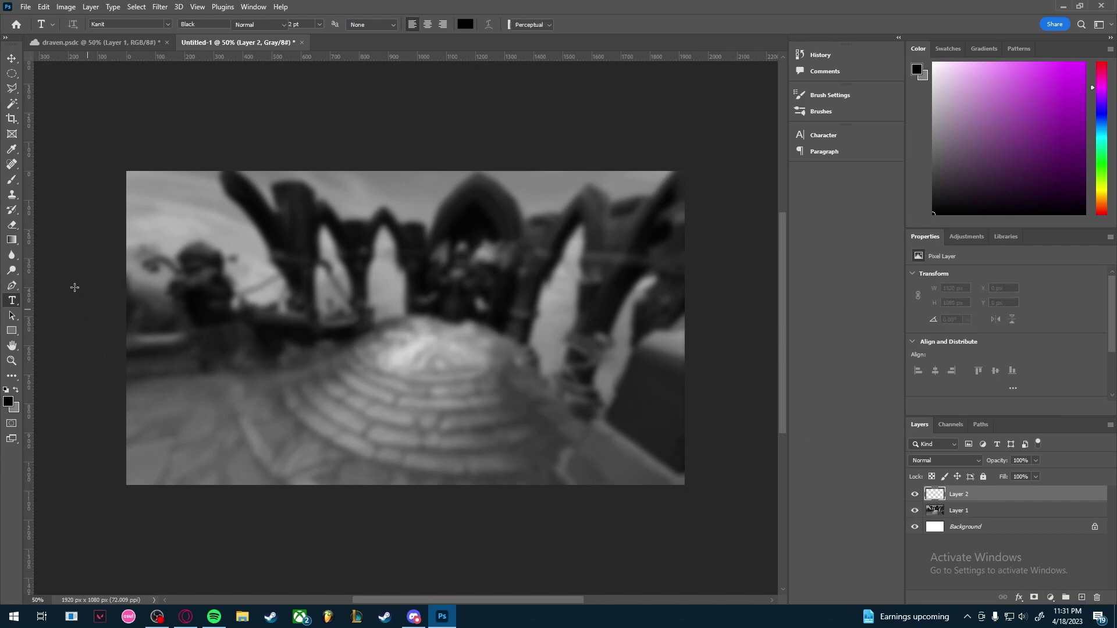
right_click(14, 244)
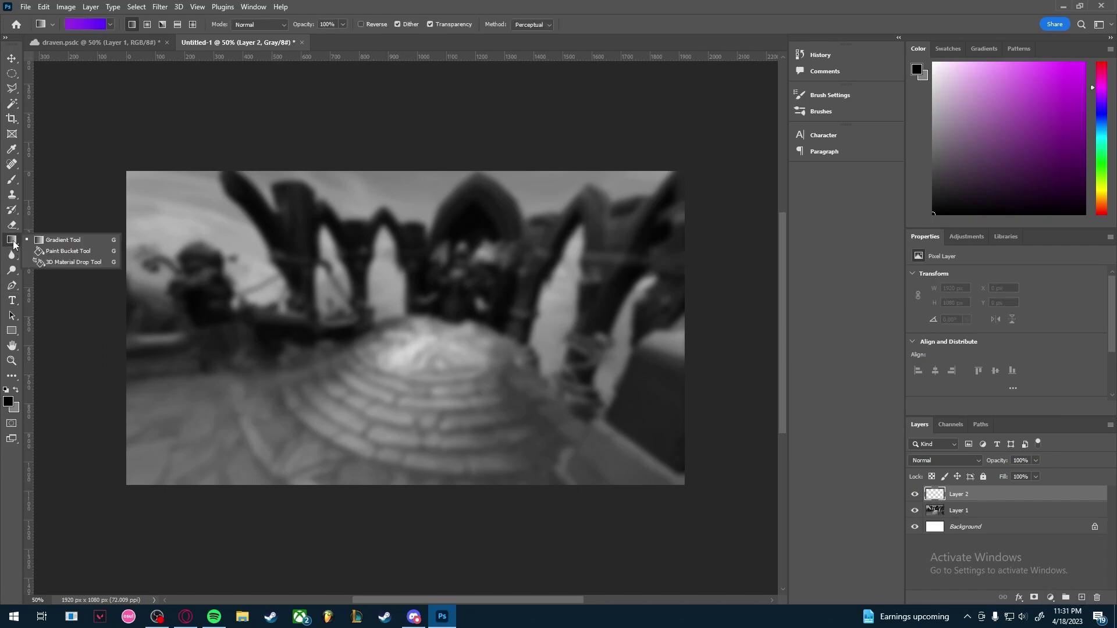
click(70, 242)
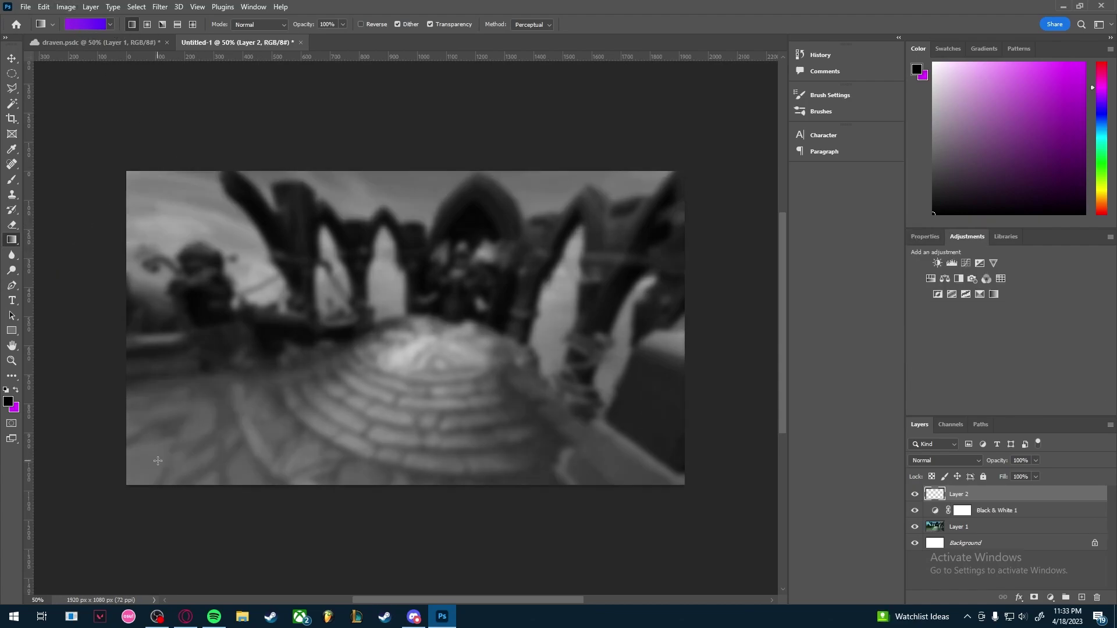
drag(150, 460, 651, 199)
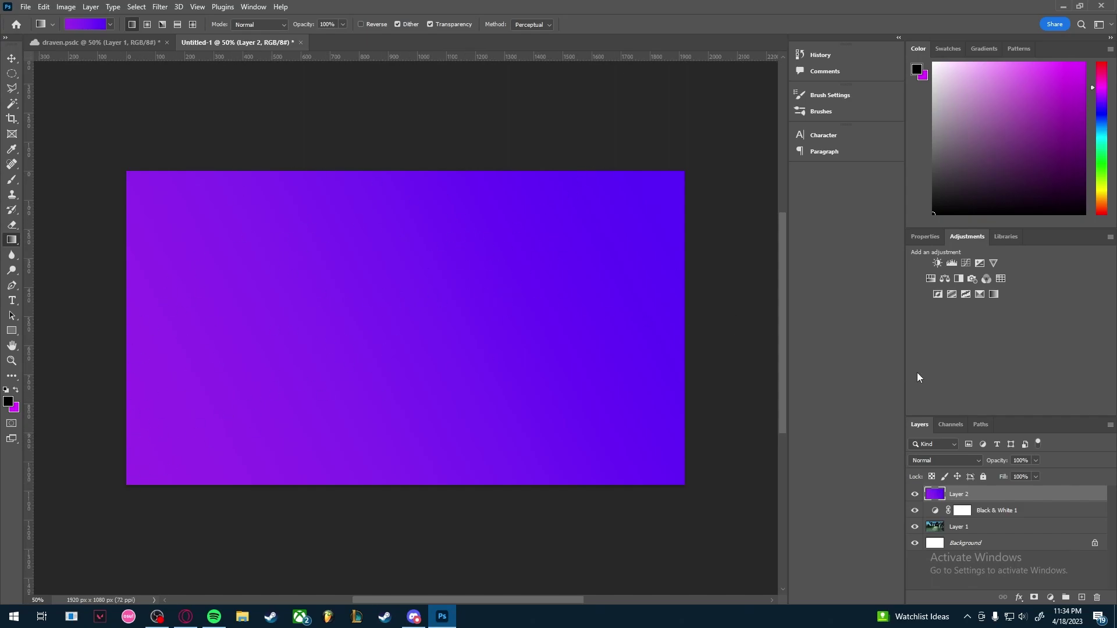
Set Layer 2's blend mode to Soft Light, then paste the Draven art as Layer 3
click(941, 460)
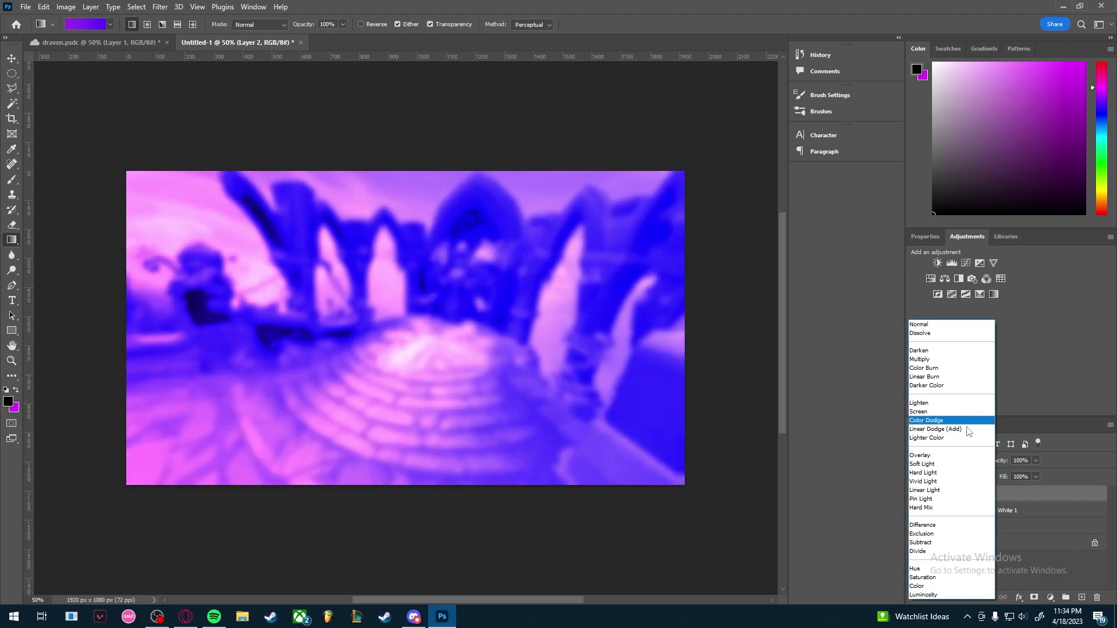
click(958, 465)
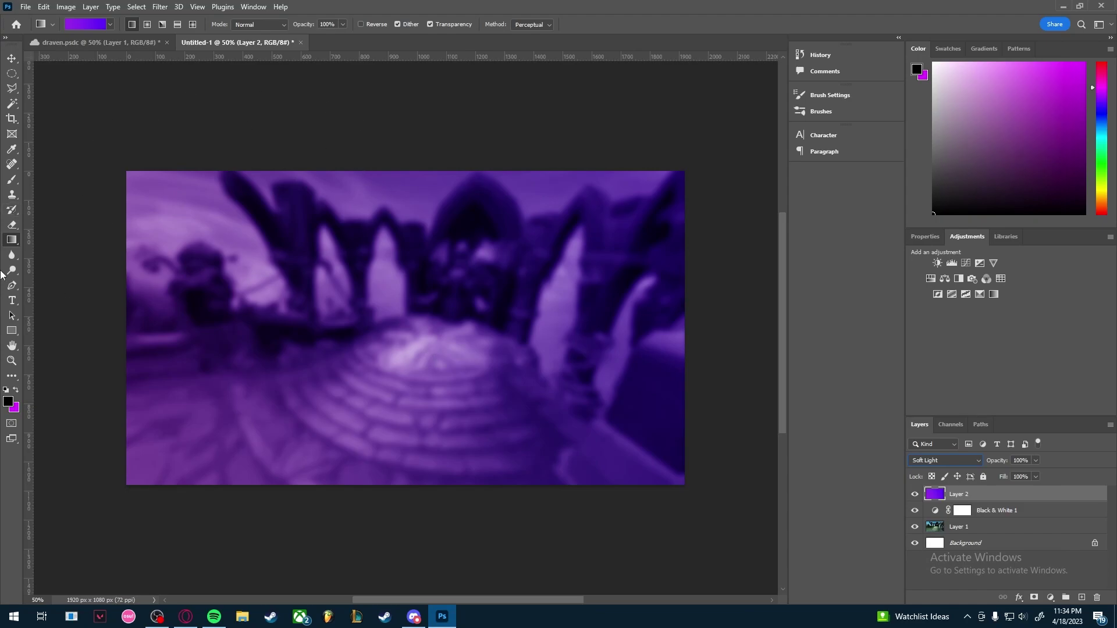
key(ctrl+v)
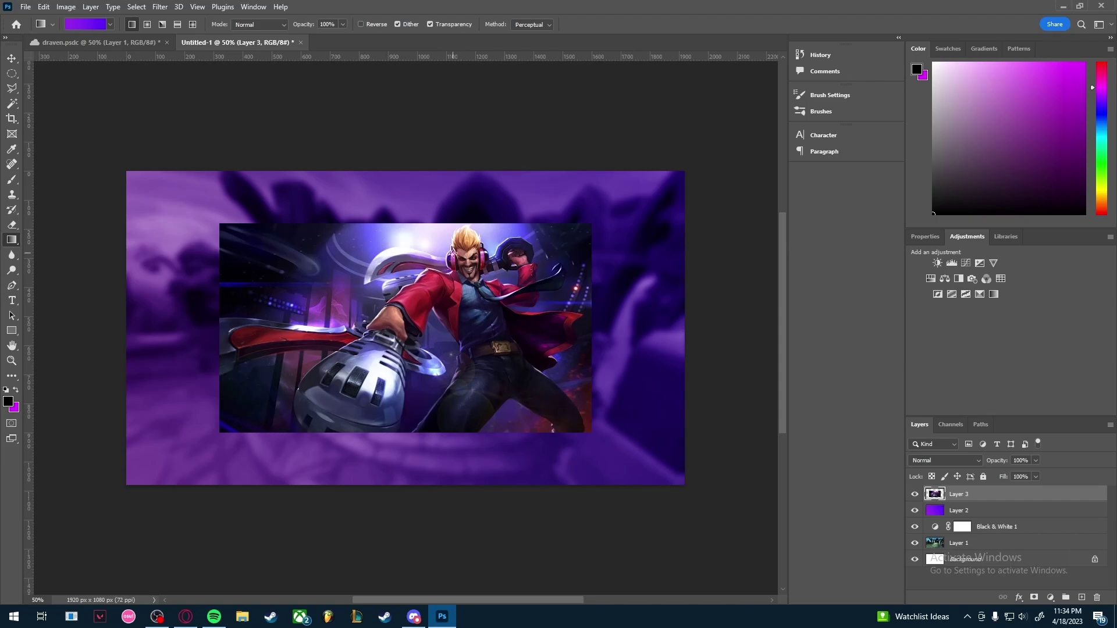
Scale the Draven artwork up to about 119% with Free Transform
key(ctrl+t)
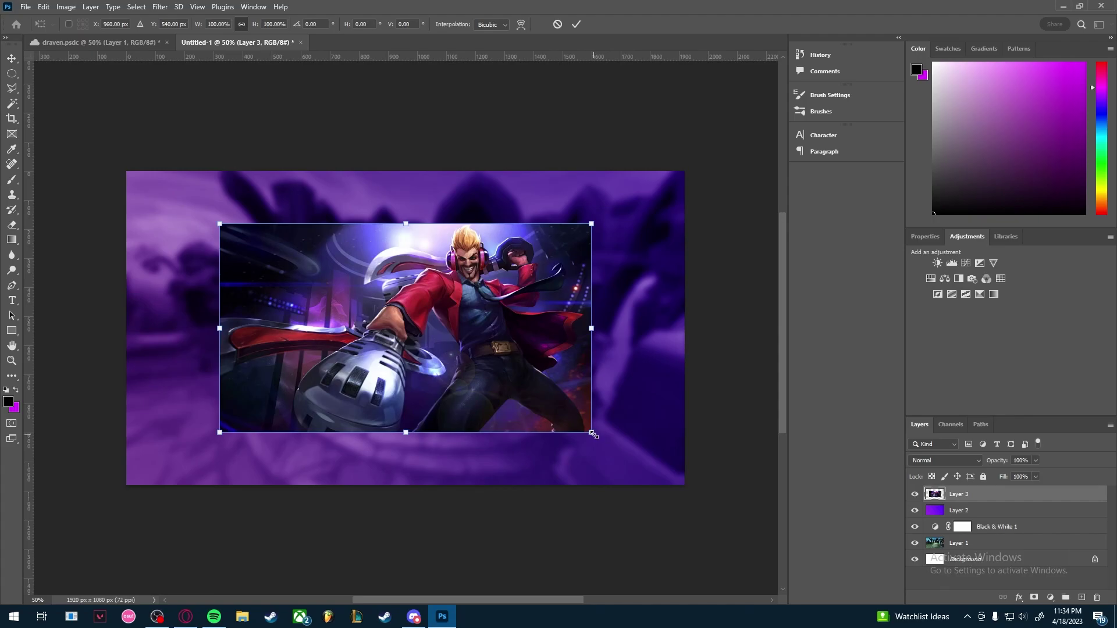
drag(591, 433, 665, 472)
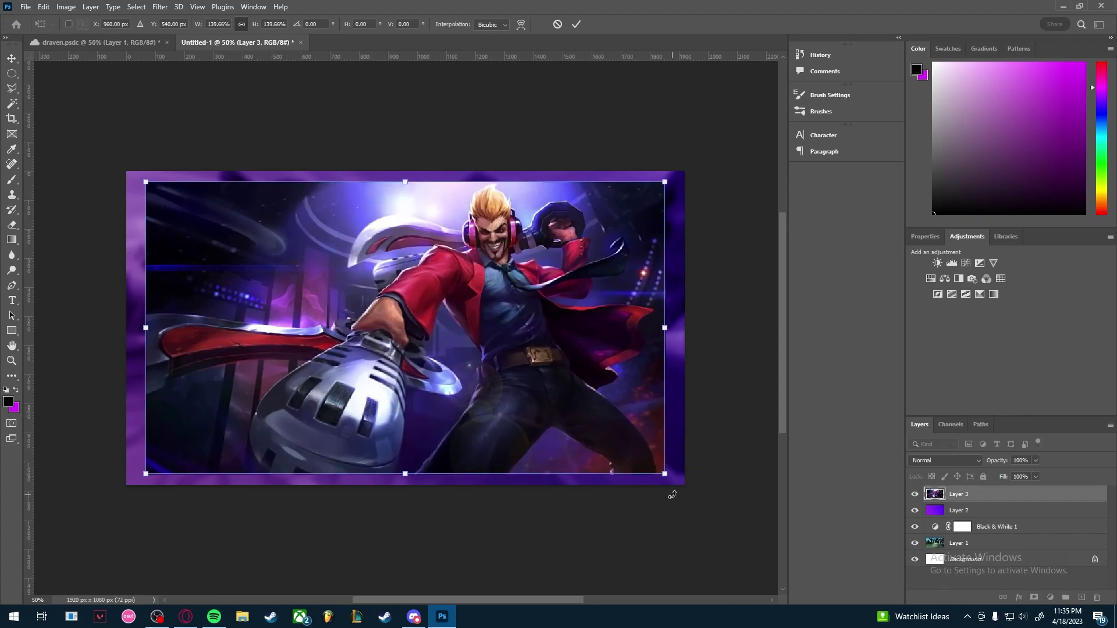
drag(664, 474, 667, 507)
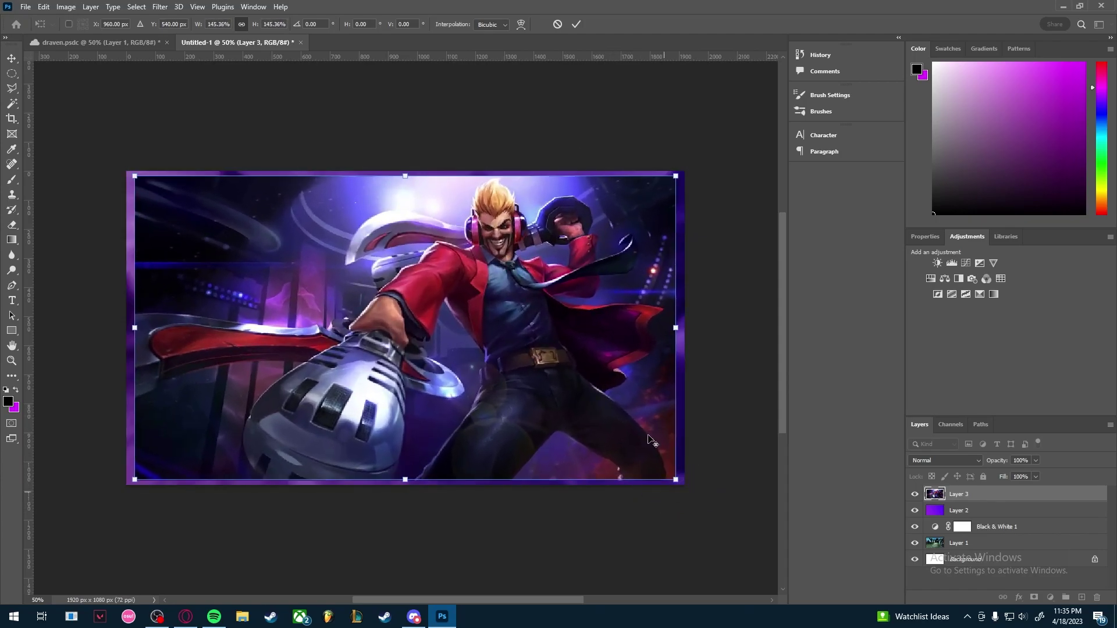
click(576, 24)
Move the Draven artwork about 250 px to the right
key(ctrl+t)
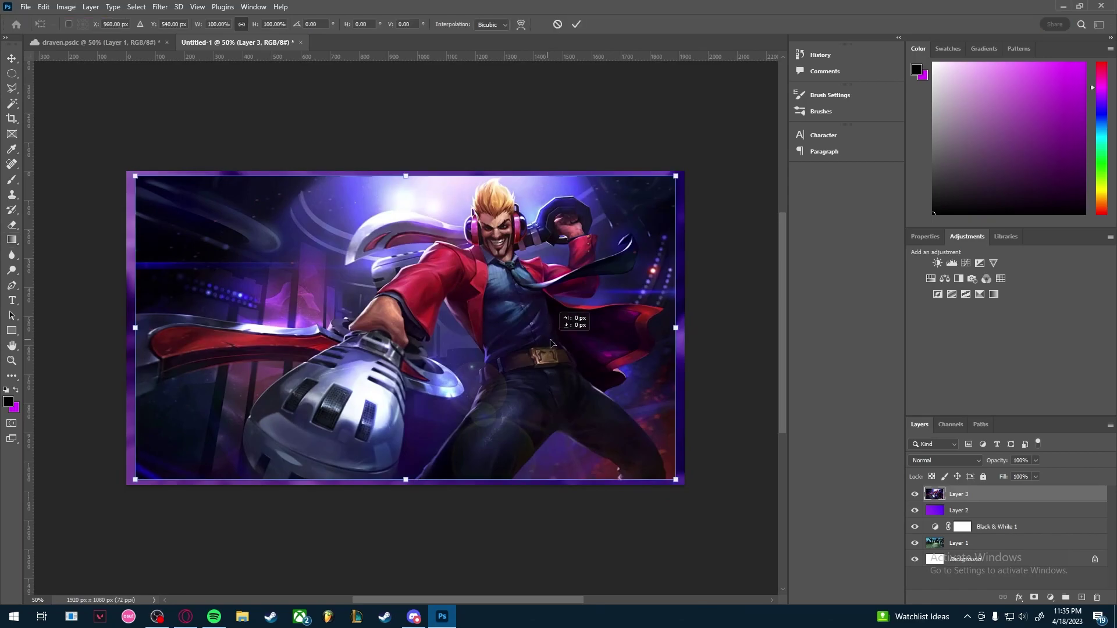
drag(551, 337, 649, 350)
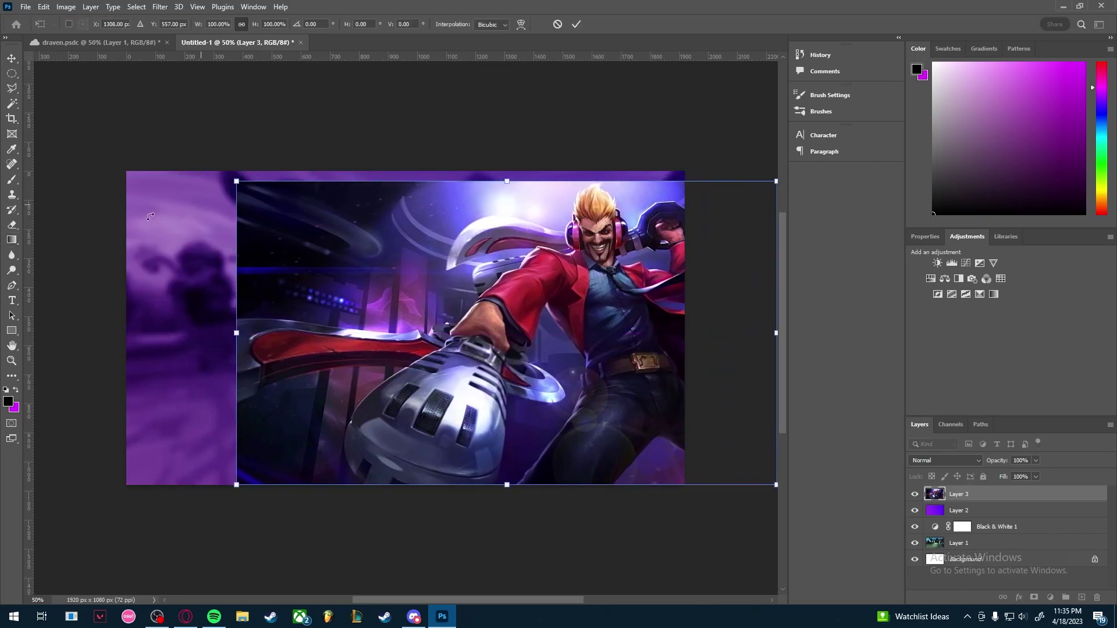
click(577, 23)
key(e)
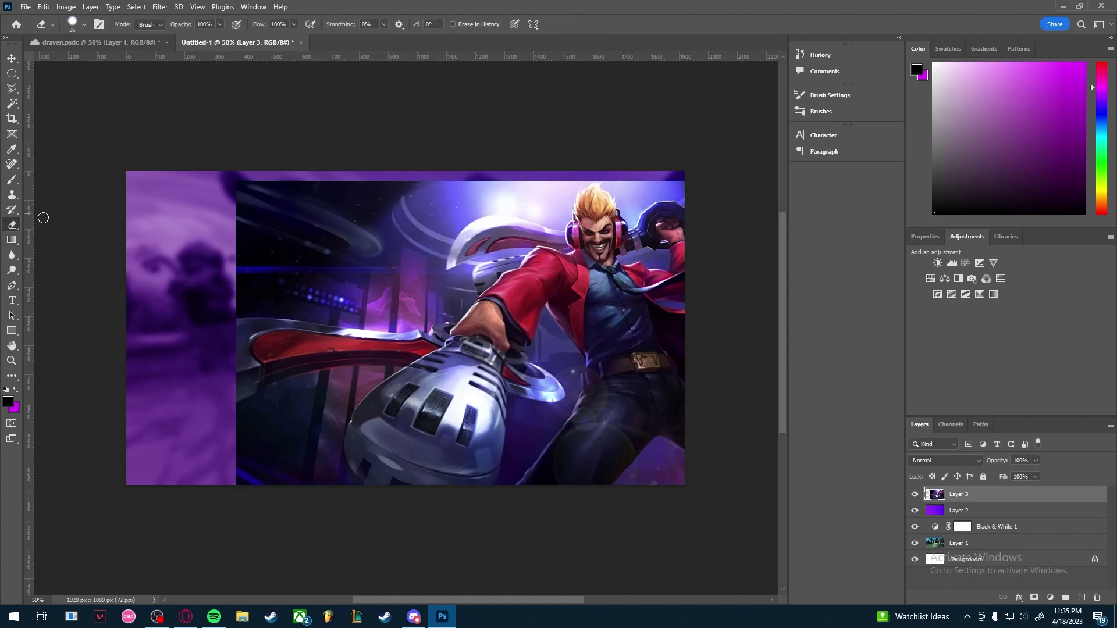
Set a soft 452 px eraser and erase the top-left of the Draven art to reveal the arena
right_click(11, 227)
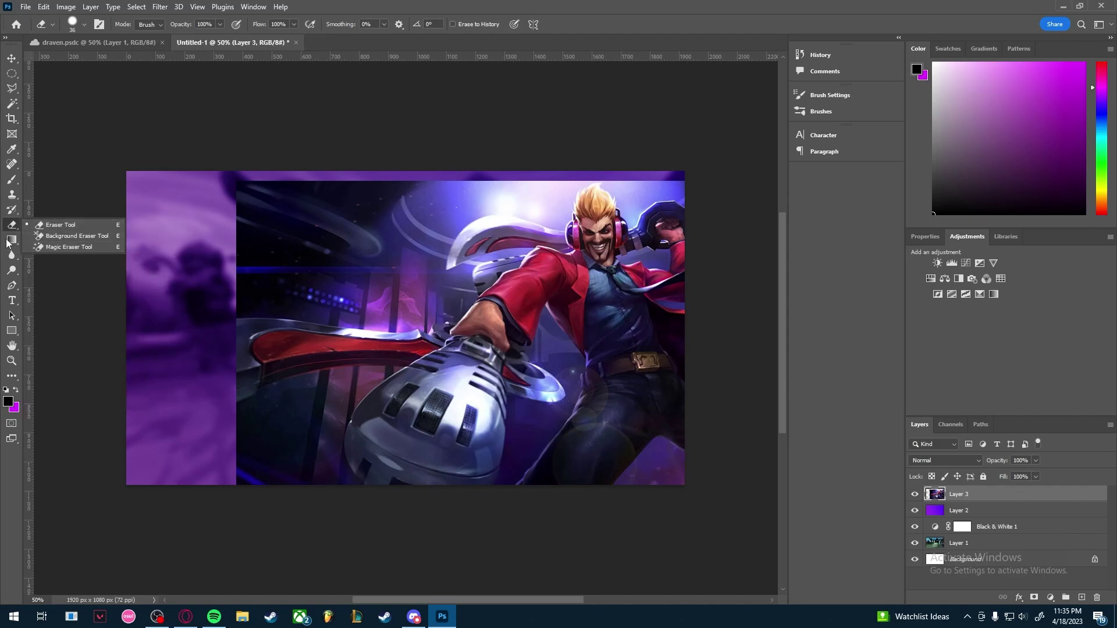
click(67, 227)
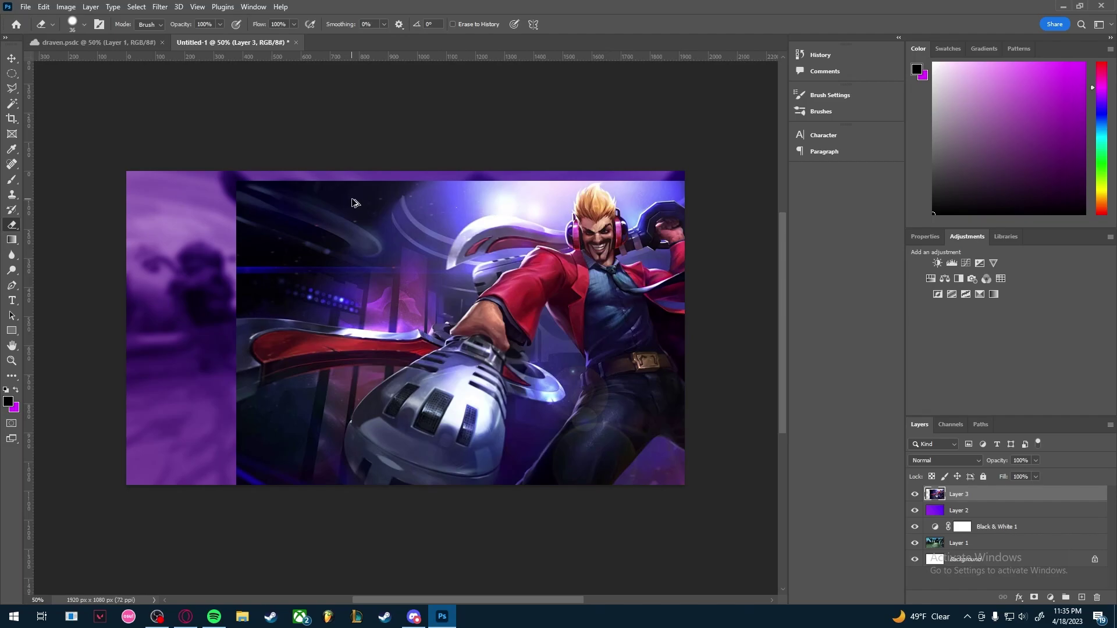
mouse_move(339, 205)
mouse_down()
mouse_move(366, 199)
mouse_move(414, 219)
mouse_move(394, 215)
mouse_up()
mouse_move(379, 217)
mouse_down()
mouse_move(341, 219)
mouse_move(371, 220)
mouse_up()
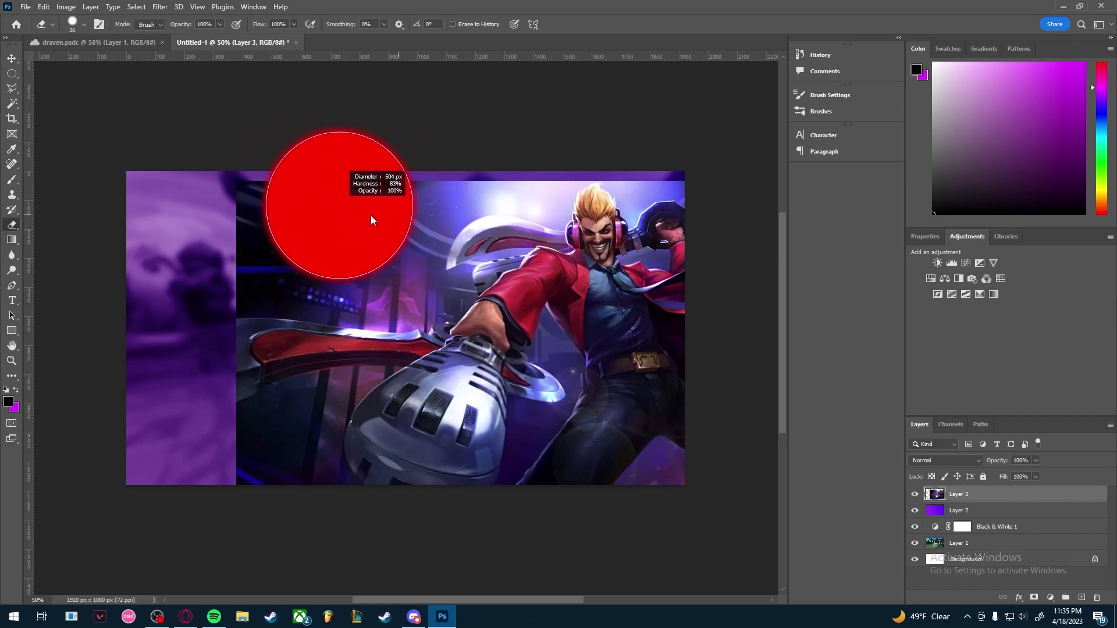
drag(371, 218, 370, 217)
mouse_move(371, 216)
mouse_down()
mouse_move(384, 219)
mouse_move(362, 212)
mouse_move(354, 188)
mouse_move(347, 223)
mouse_move(356, 80)
mouse_move(337, 122)
mouse_move(333, 227)
mouse_move(326, 61)
mouse_up()
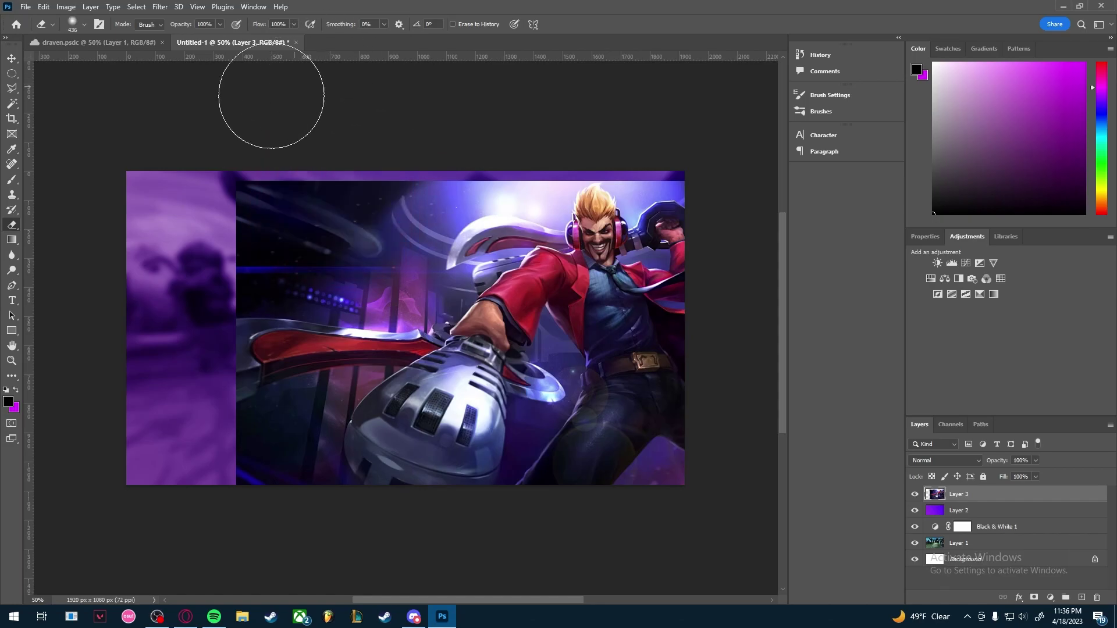
mouse_move(219, 171)
mouse_down()
mouse_move(406, 109)
mouse_move(349, 164)
mouse_move(529, 126)
mouse_up()
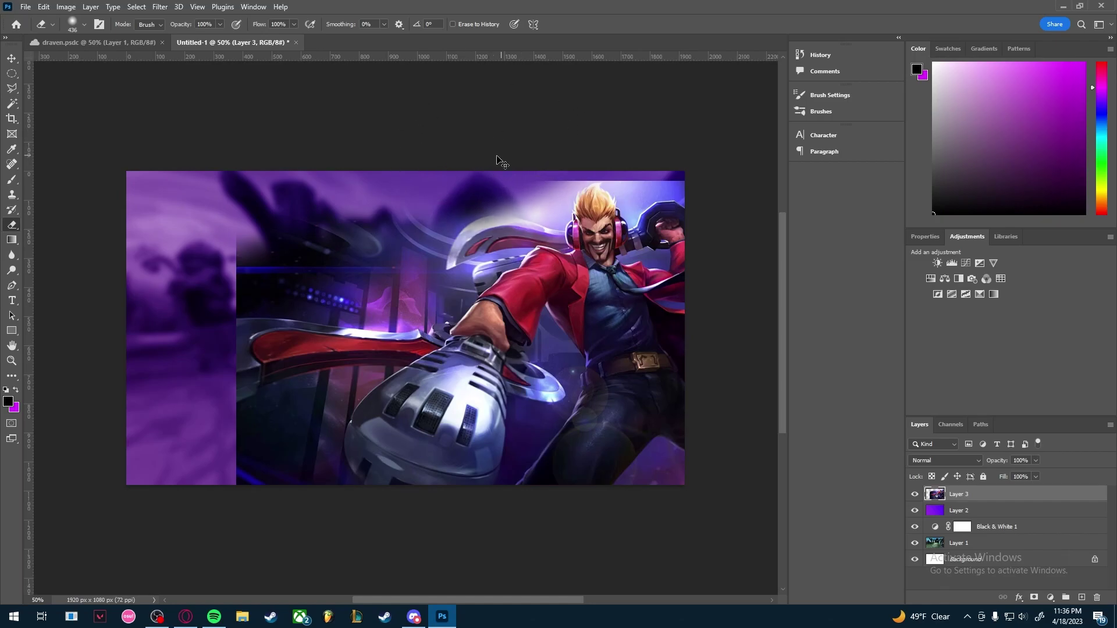
drag(515, 182, 503, 187)
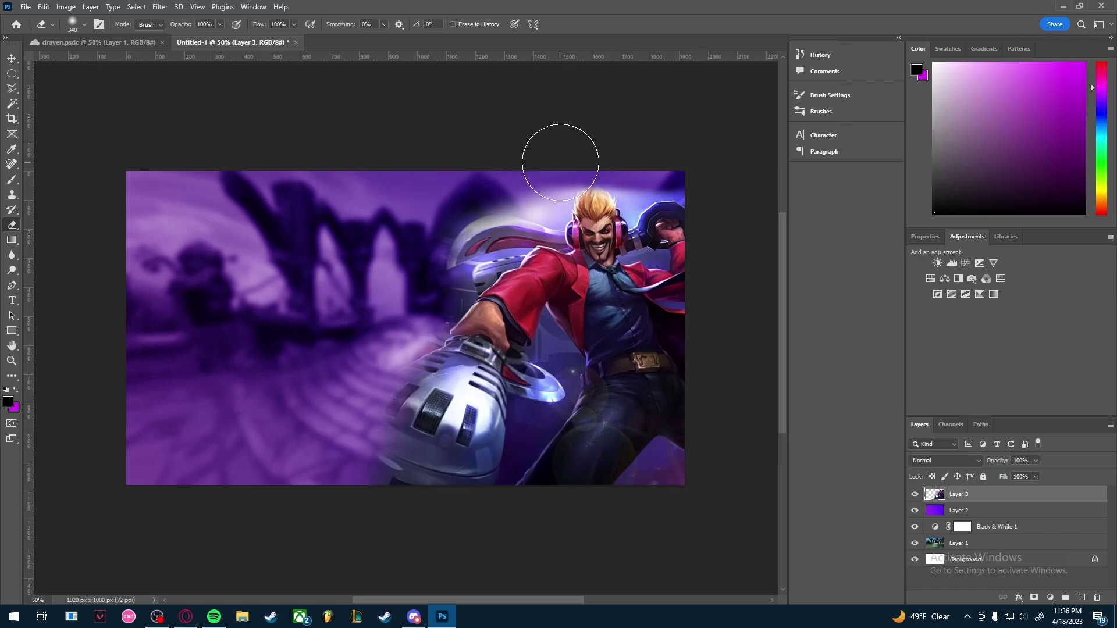
Paste the item icon as Layer 4 and glance at the finished draven thumbnail for reference
key(ctrl+v)
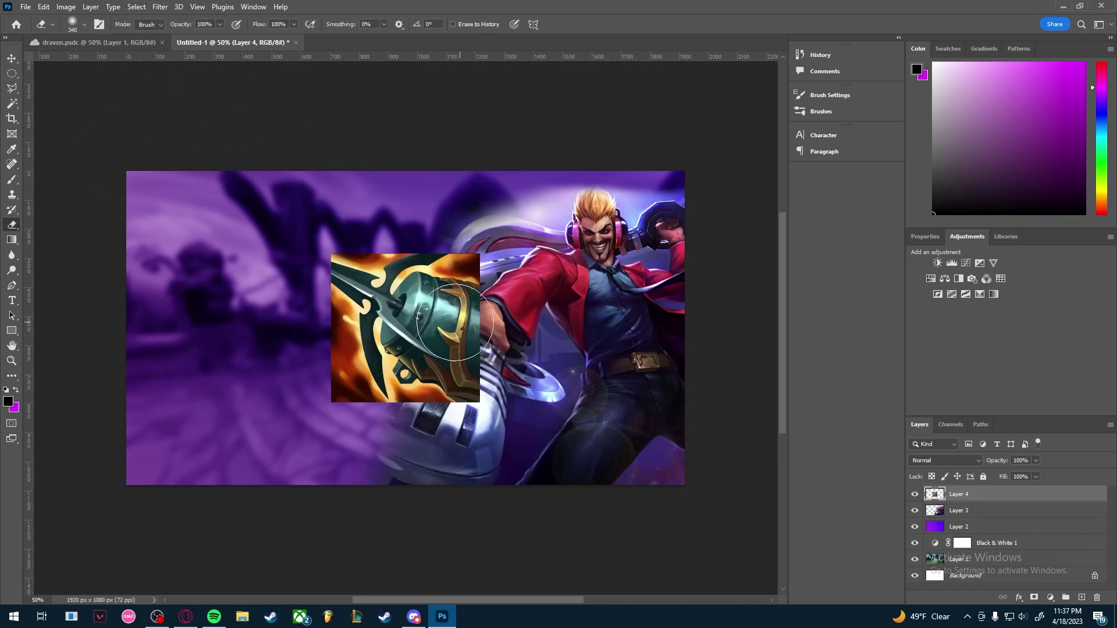
key(ctrl+Tab)
key(ctrl+a)
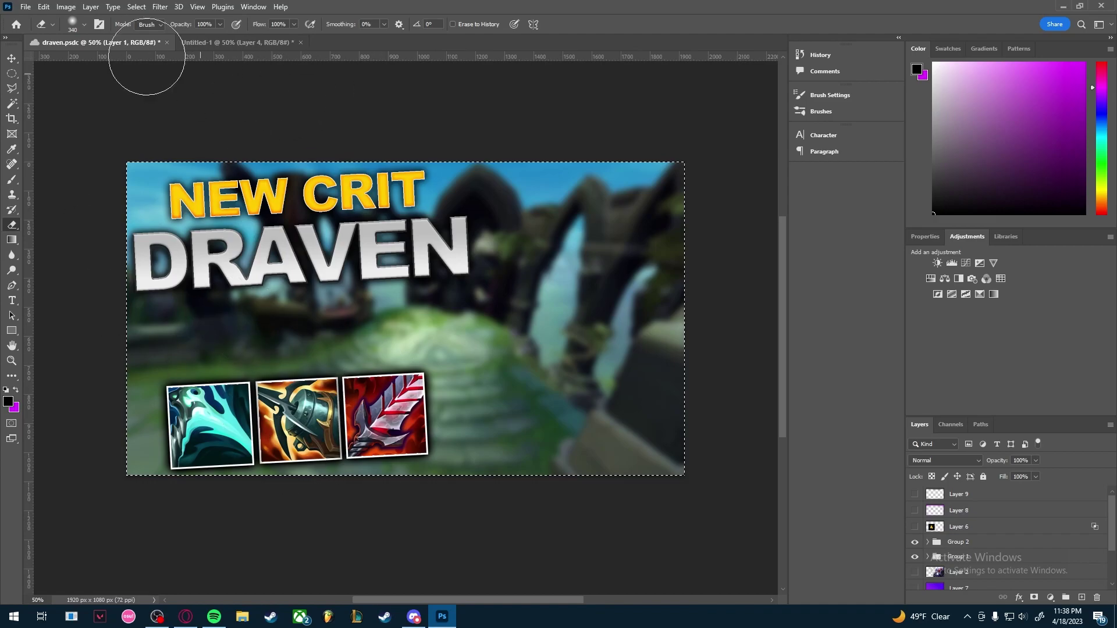
click(206, 44)
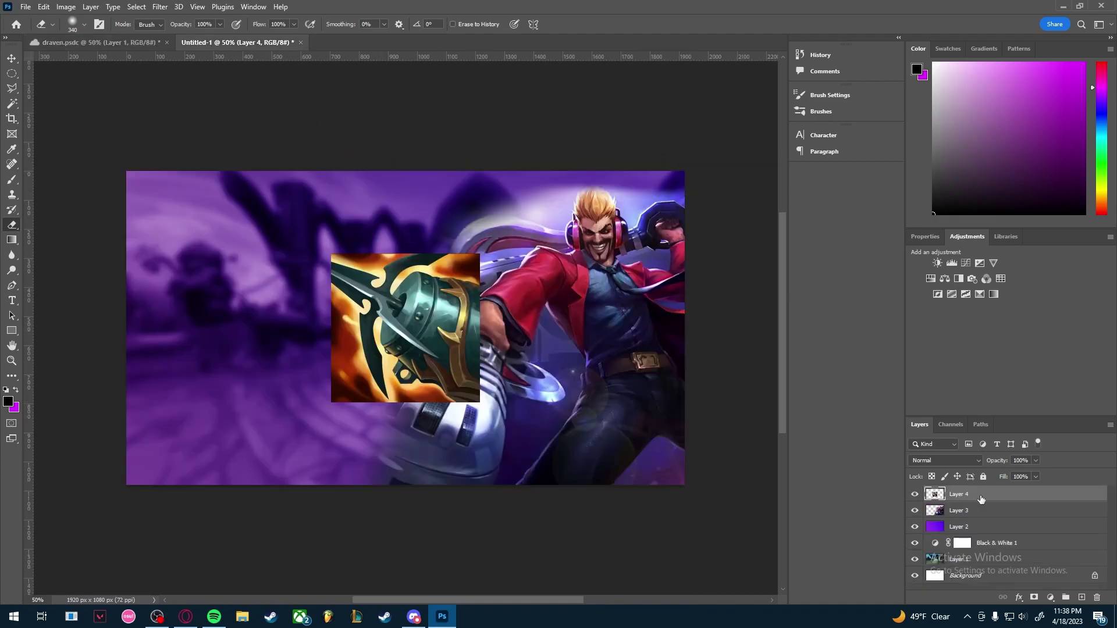
Give the icon layer a white 10 px Stroke layer style
click(1020, 596)
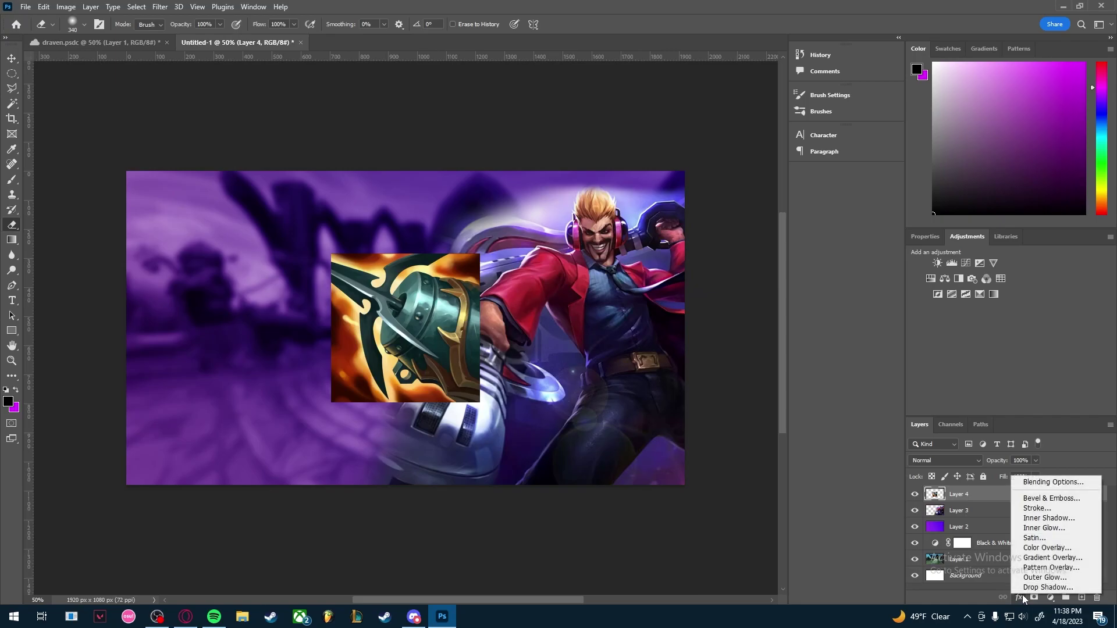
click(1072, 483)
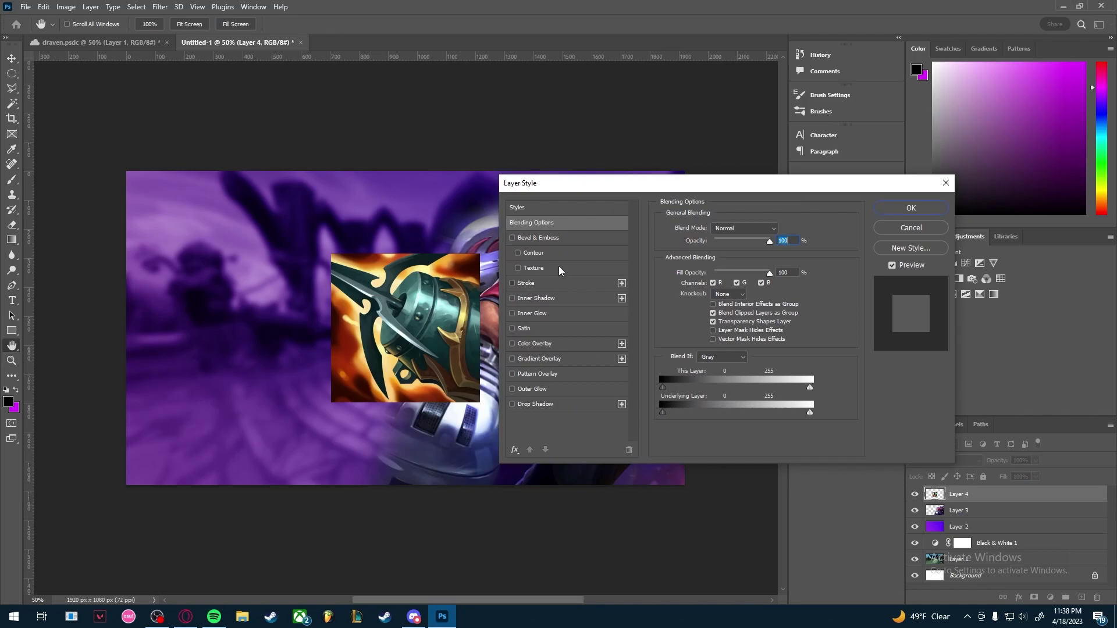
click(532, 284)
drag(754, 195, 835, 188)
click(769, 306)
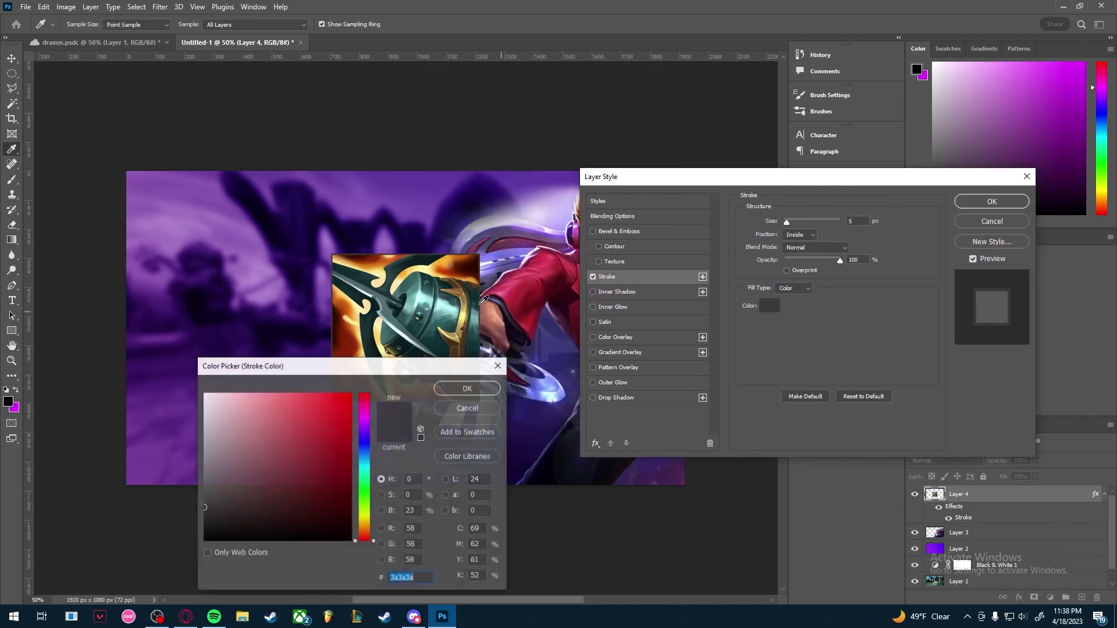
drag(244, 425, 204, 394)
click(474, 394)
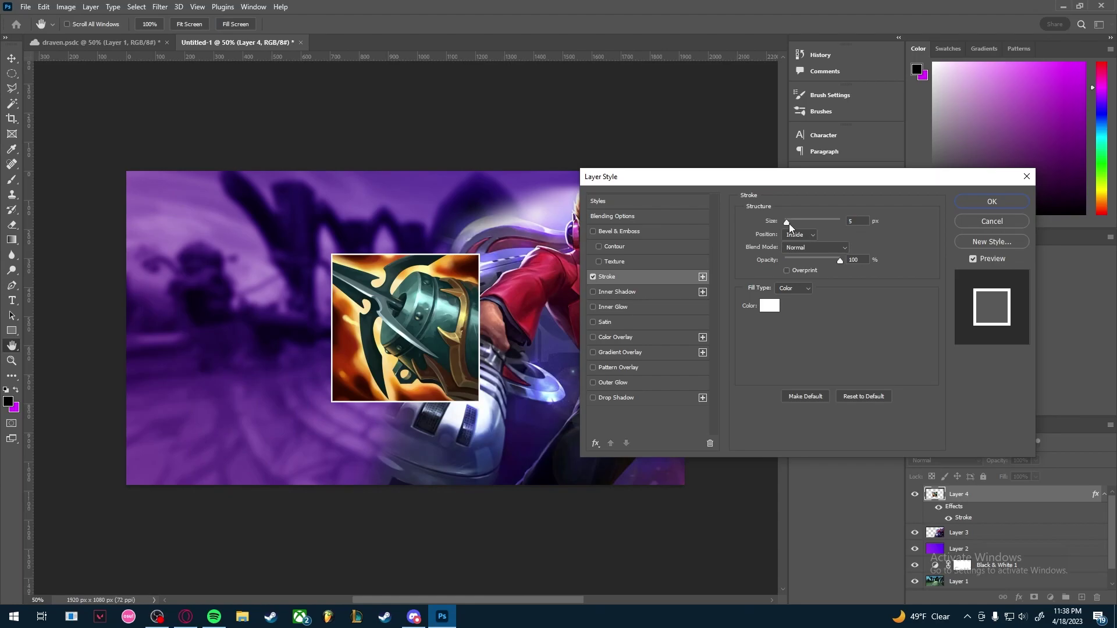
drag(789, 223, 791, 223)
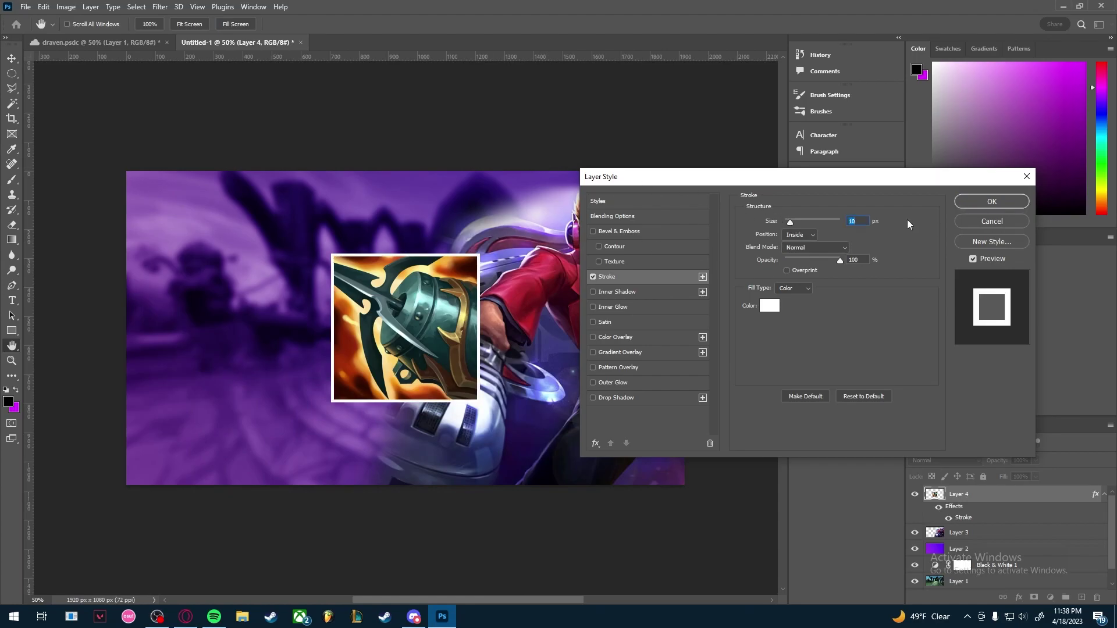
click(983, 200)
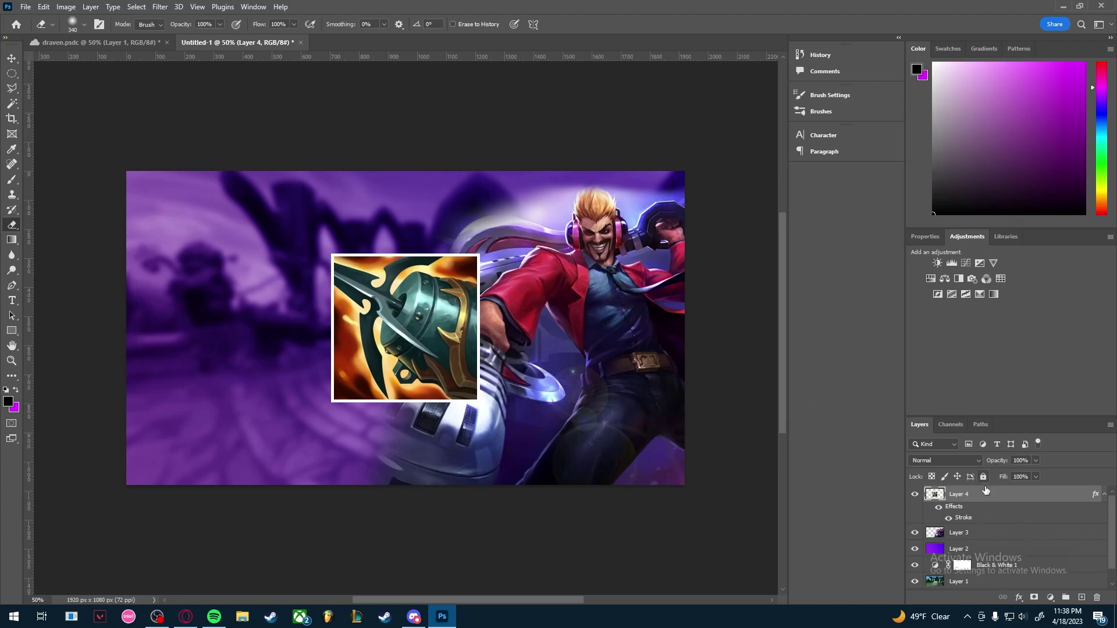
Add a black Outer Glow to the icon at 83% opacity and 46 px size
click(1019, 597)
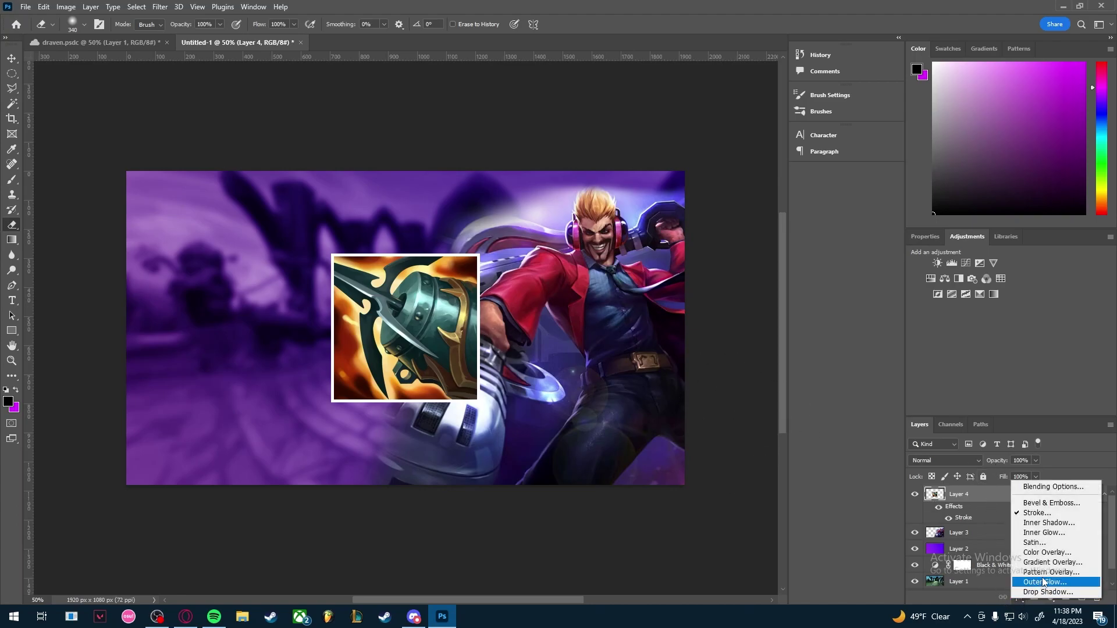
click(819, 415)
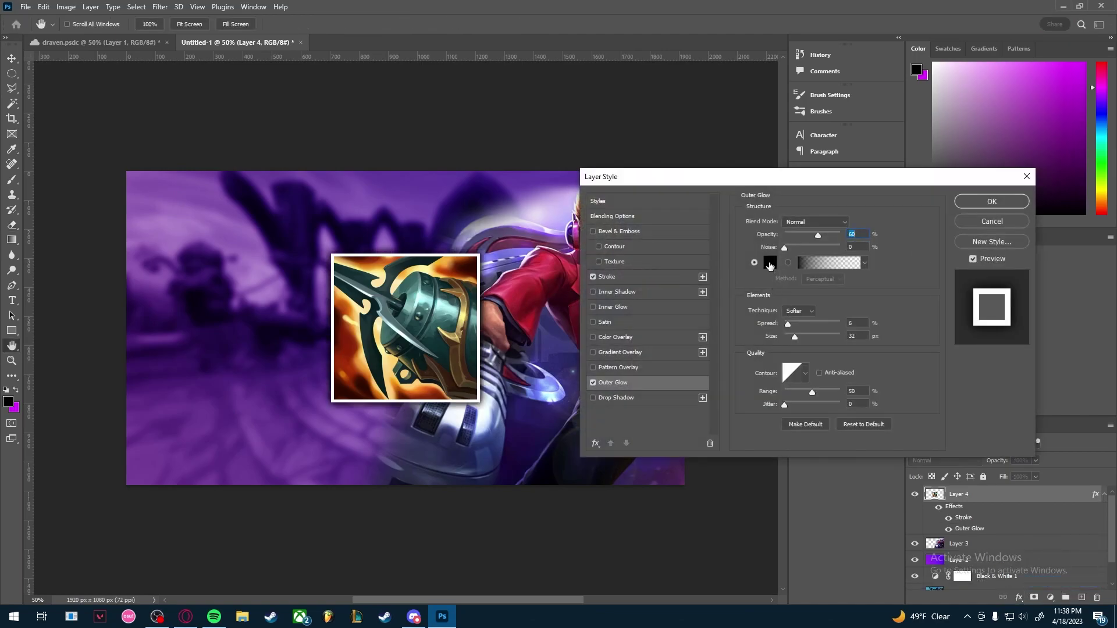
click(769, 263)
click(468, 388)
drag(819, 234, 832, 234)
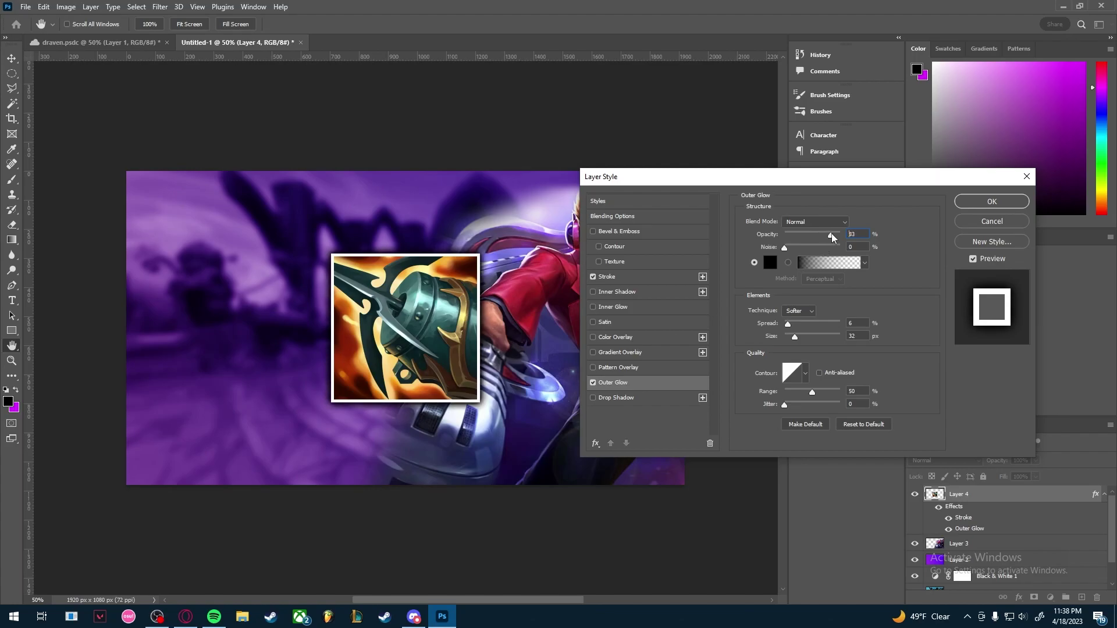
drag(795, 340, 798, 340)
click(992, 201)
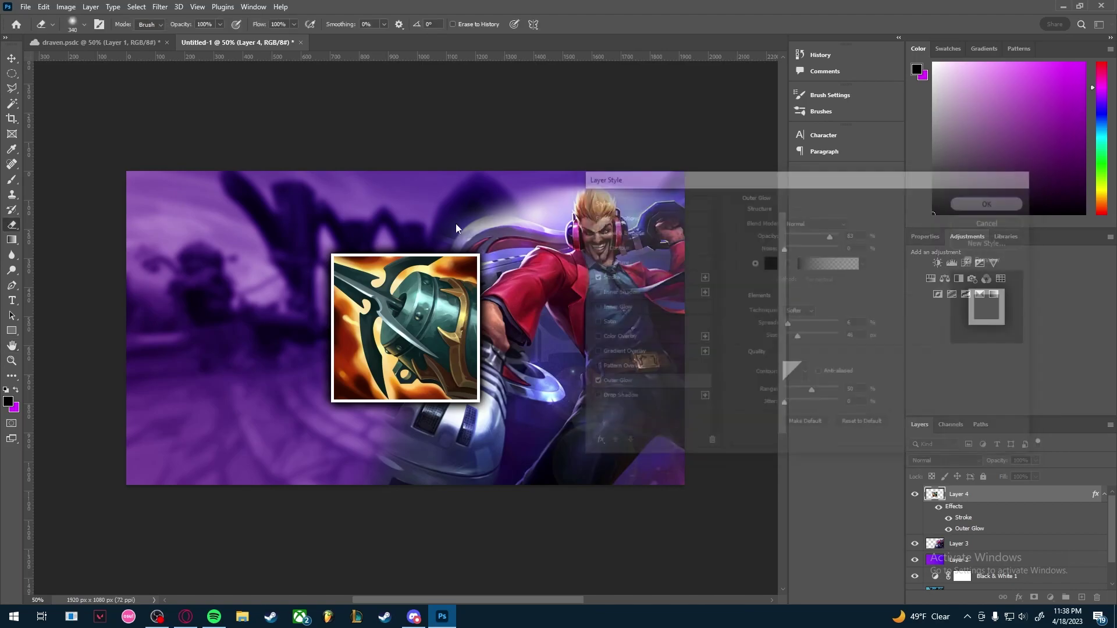
Compare with the finished draven thumbnail, then return to the working Untitled-1 document
key(e)
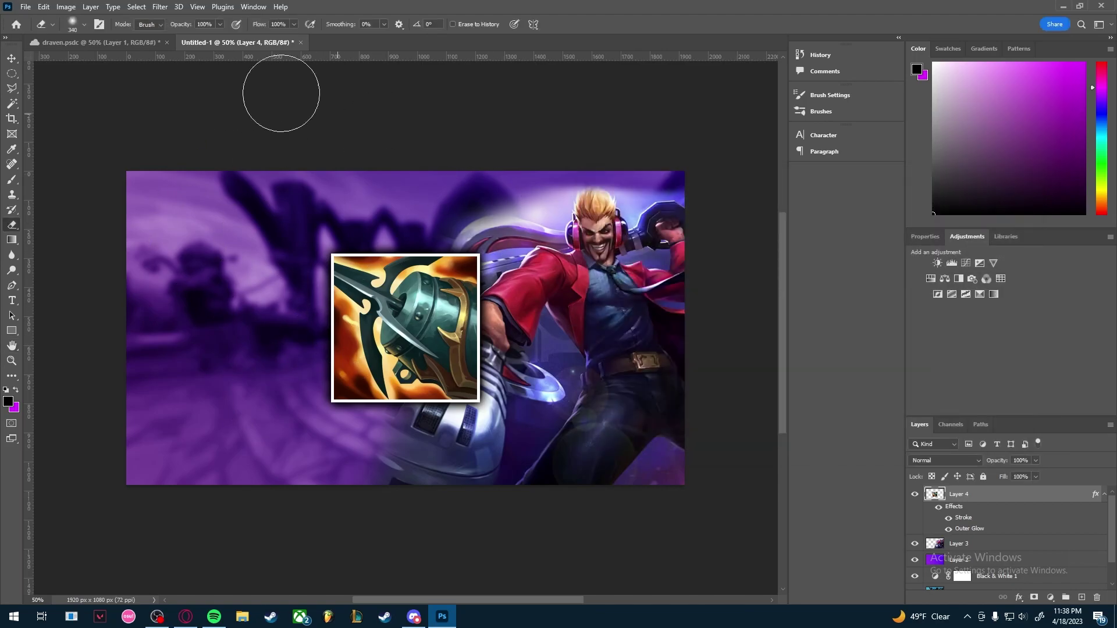
click(102, 44)
click(235, 43)
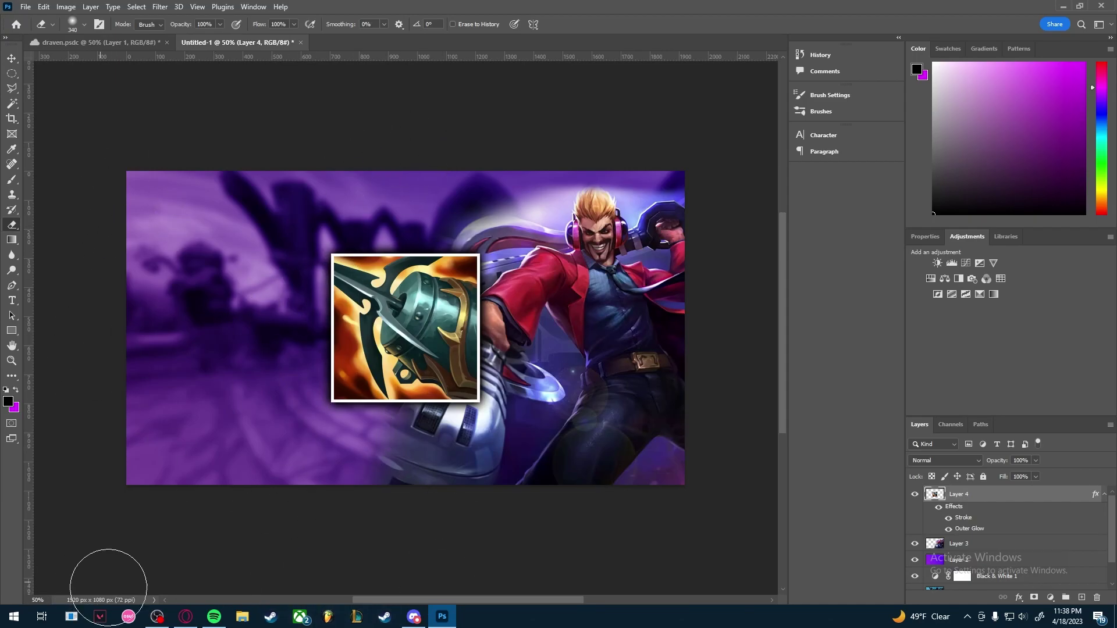
Move Group 1's three framed item icons to the lower left and tilt them about -2.35°
mouse_move(185, 620)
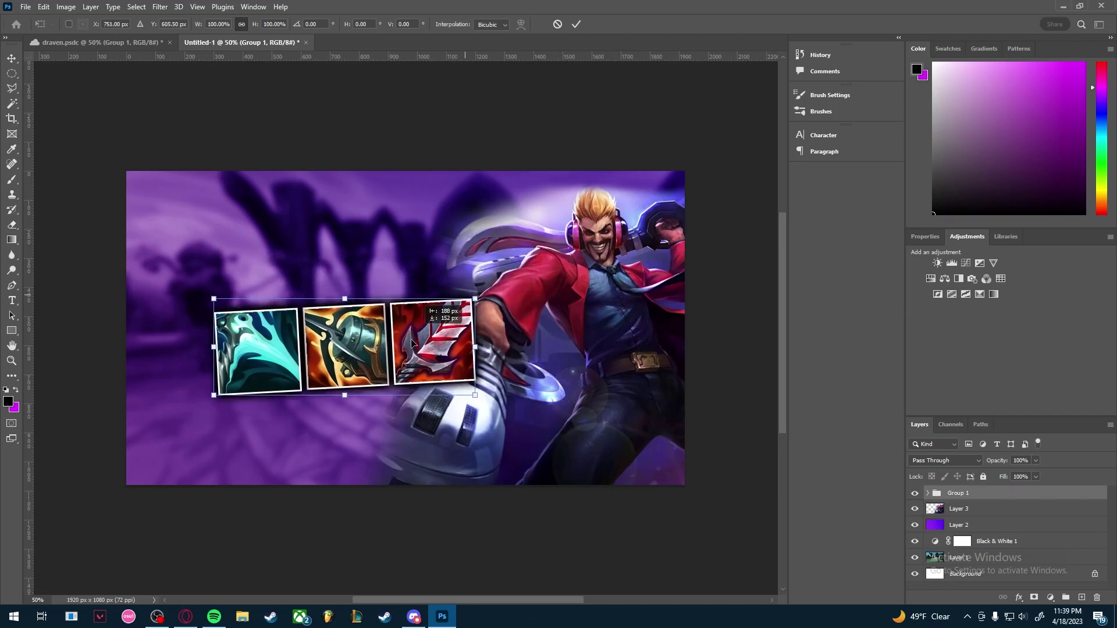
drag(414, 329, 362, 410)
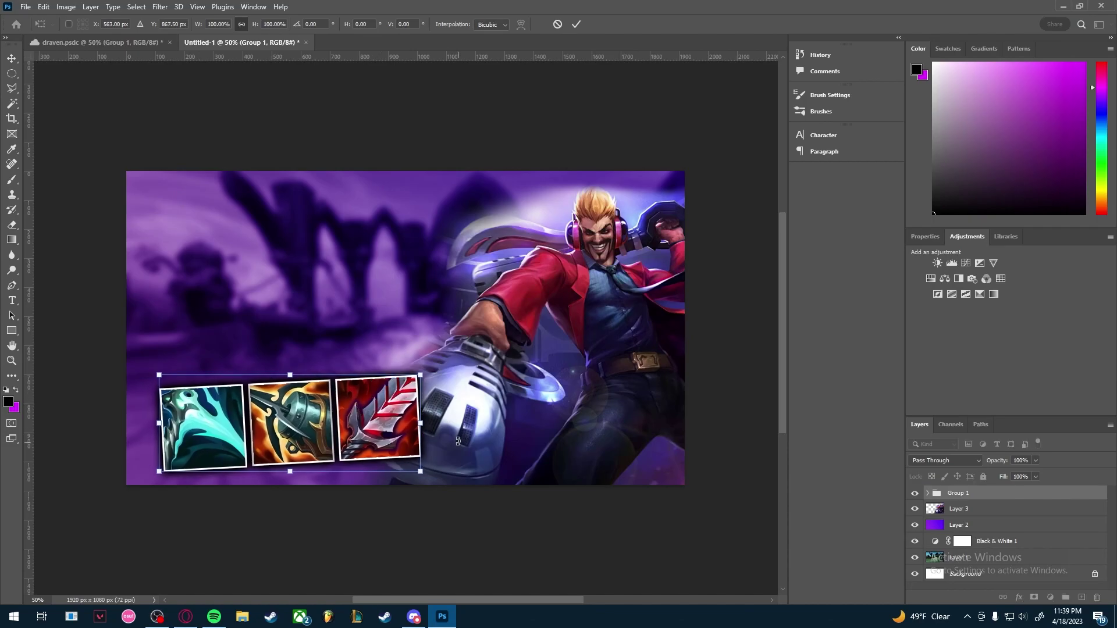
drag(431, 371, 449, 352)
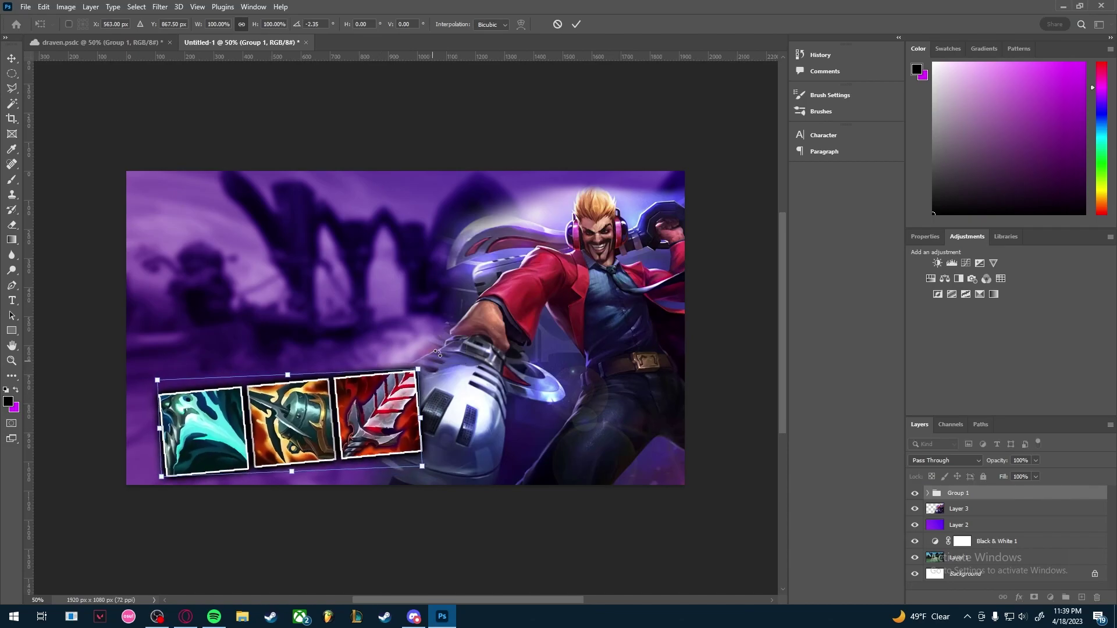
click(576, 24)
key(e)
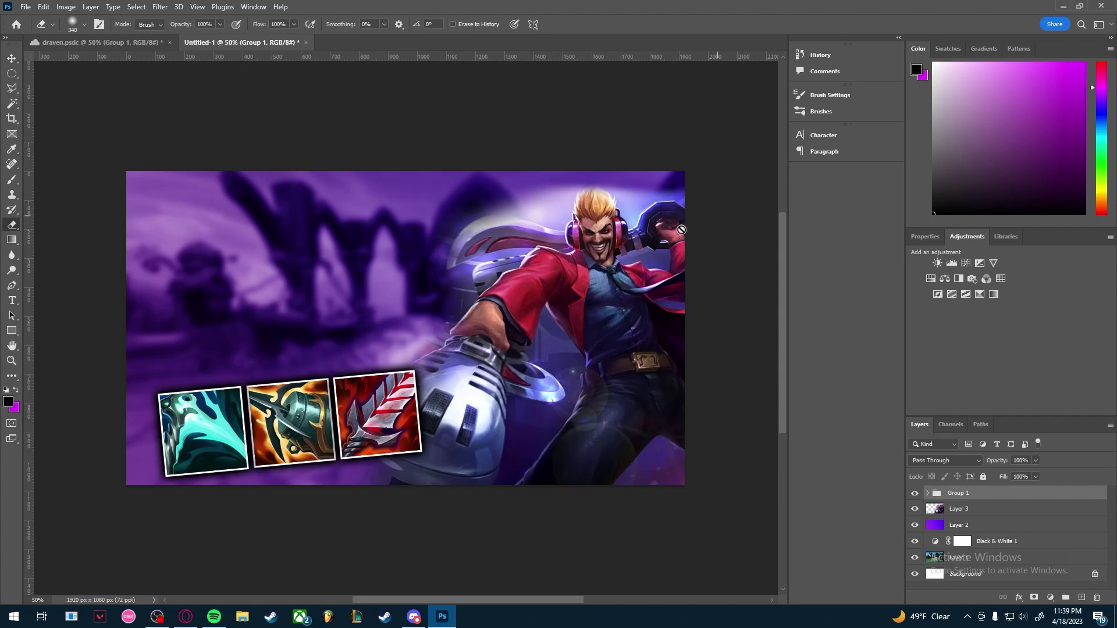
click(186, 617)
Paste the golden icon as a new layer, enlarged to 212.5% and shifted up-left
key(alt+Tab)
key(ctrl+v)
key(ctrl+t)
drag(443, 299, 481, 242)
drag(407, 326, 381, 294)
click(574, 24)
key(e)
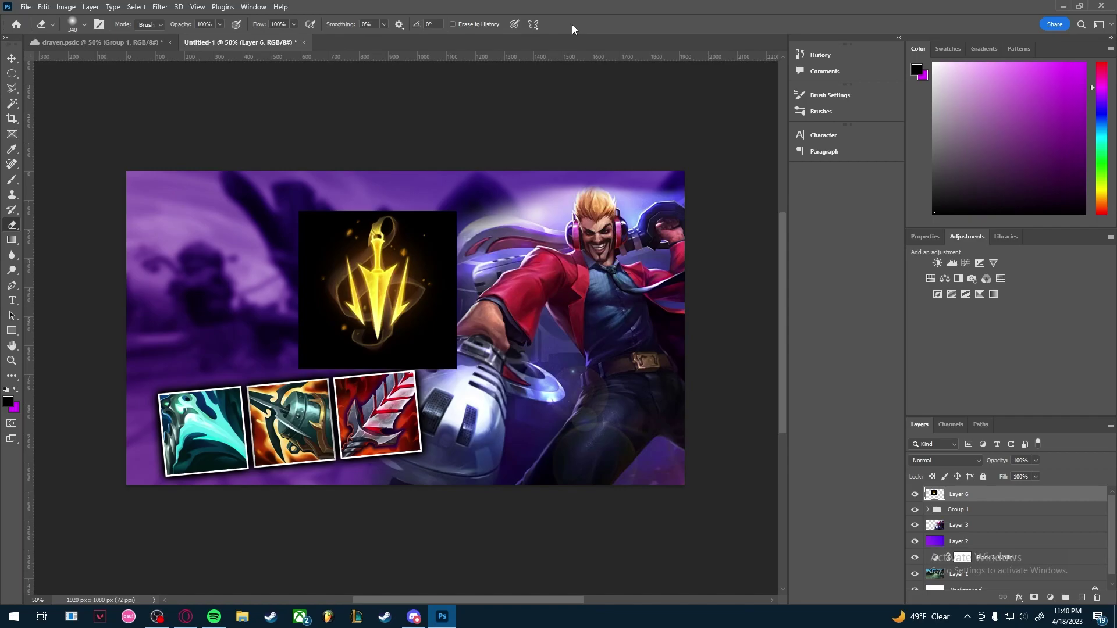
Split the This Layer black slider to 51 to blend away the black backdrop, then move the icon over the item row
right_click(978, 496)
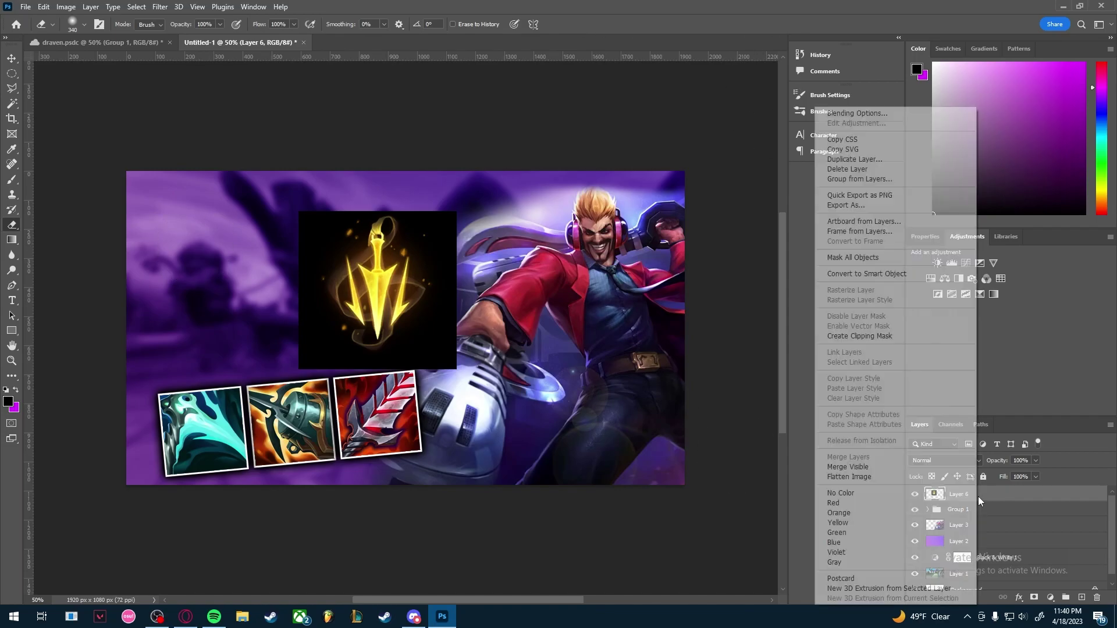
click(916, 114)
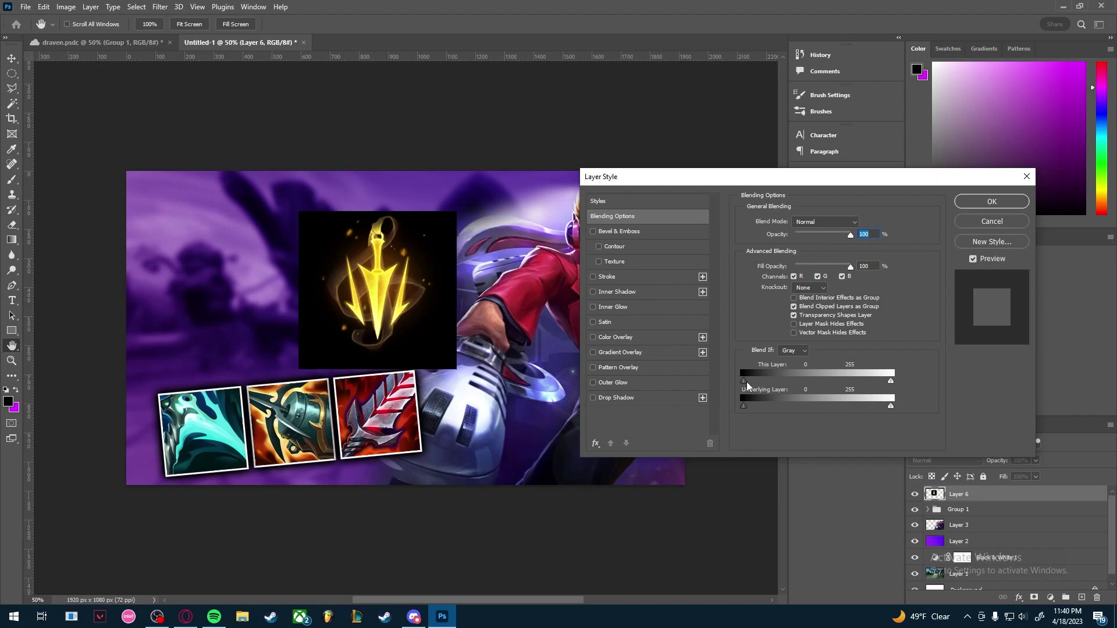
key(alt)
drag(745, 382, 794, 379)
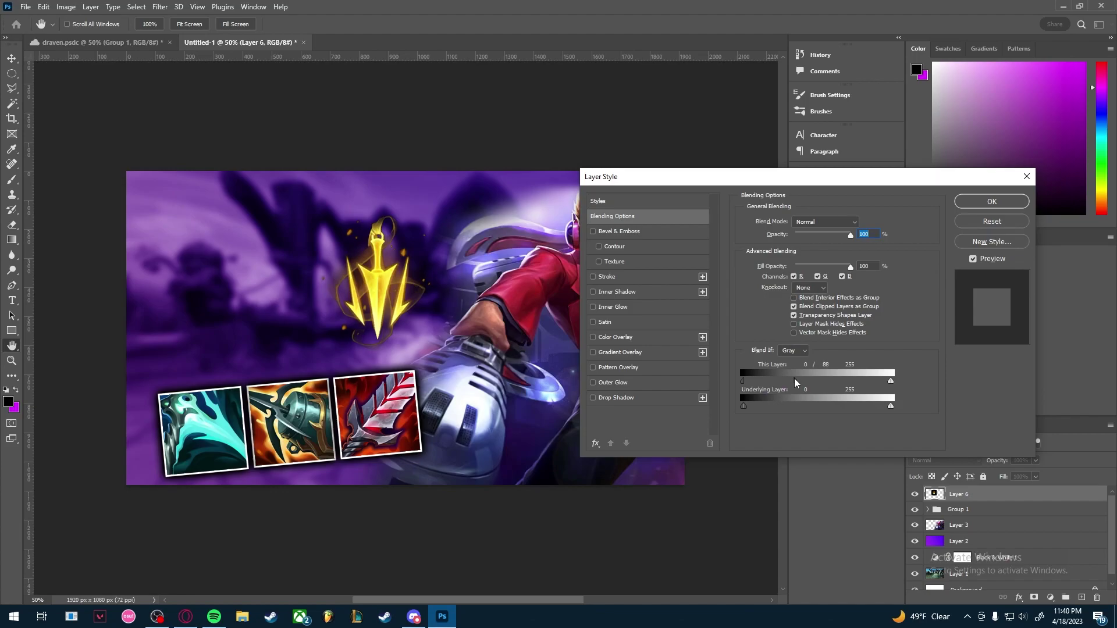
click(1023, 207)
key(ctrl+t)
mouse_move(384, 309)
mouse_down()
mouse_move(305, 326)
mouse_move(288, 373)
mouse_up()
Add the white Kanit title text NEW CRIT DRAVEN at the top left of the canvas
key(Return)
key(e)
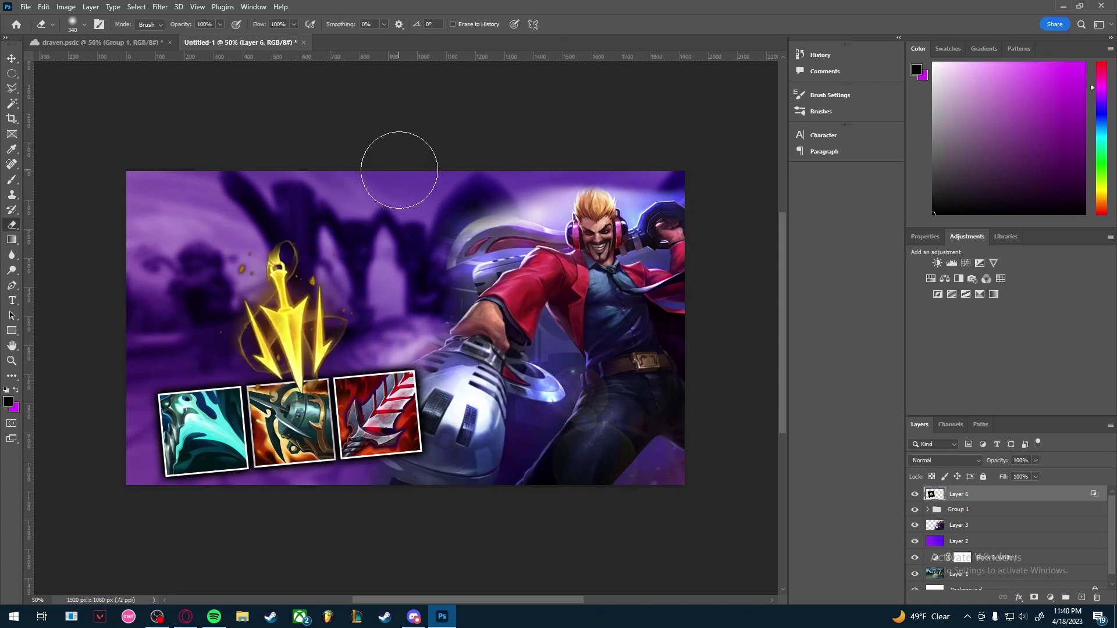
key(t)
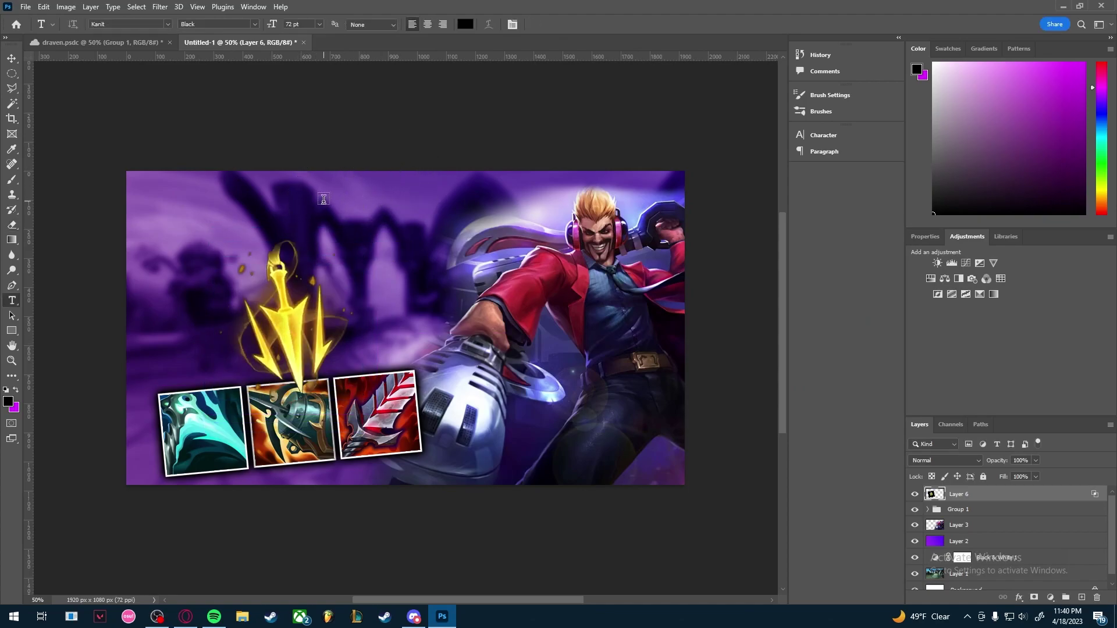
click(244, 210)
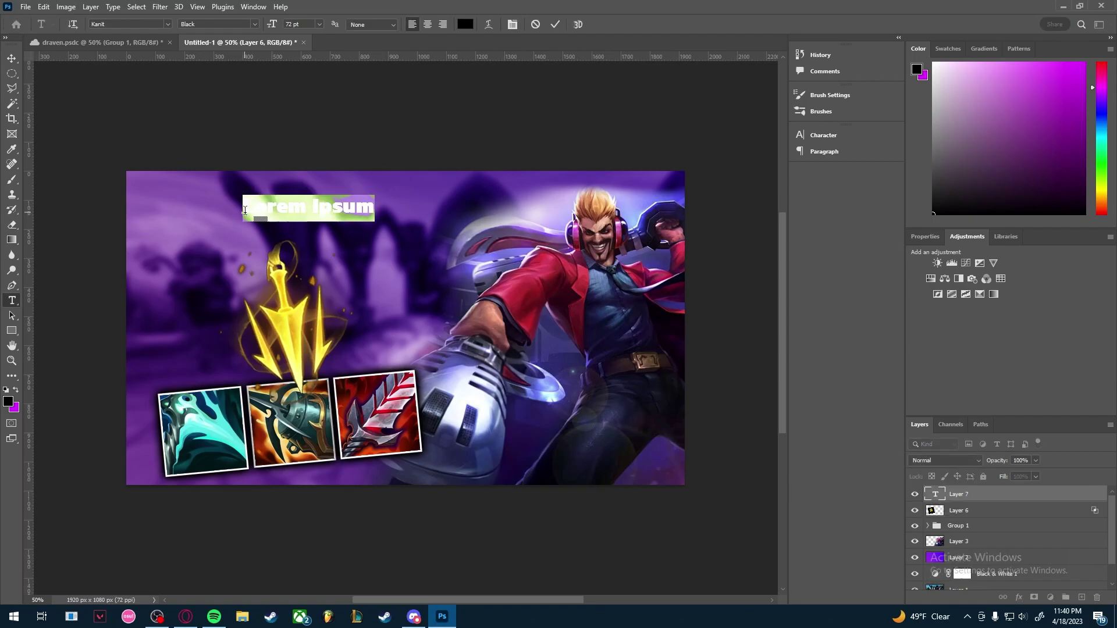
key(BackSpace)
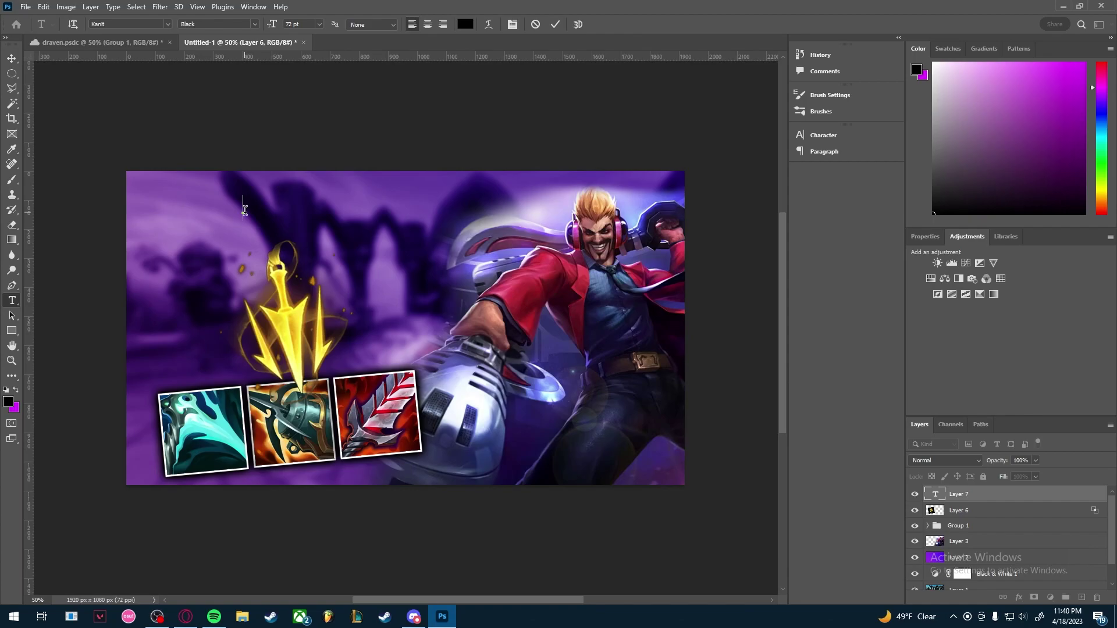
key(ctrl+v)
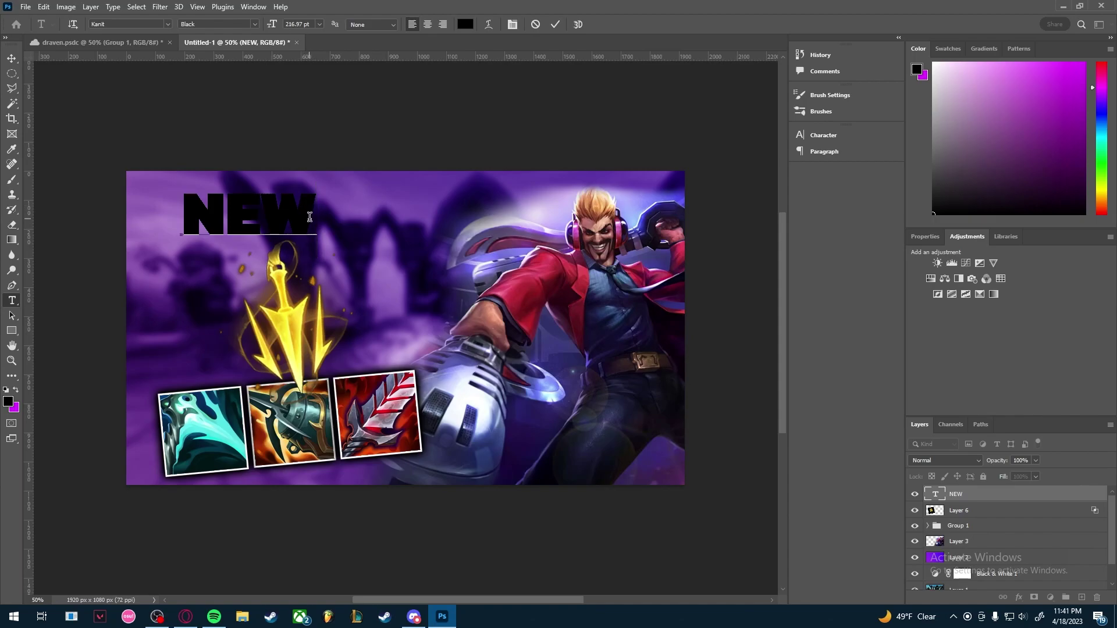
click(554, 26)
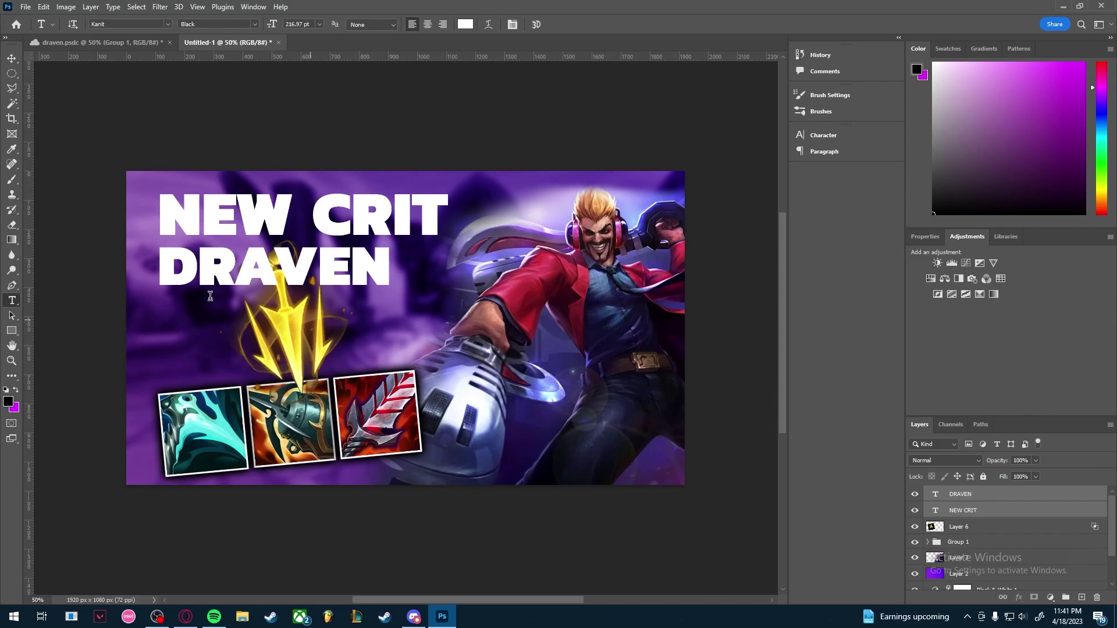
Group the NEW CRIT and DRAVEN text layers into Group 2
click(985, 515)
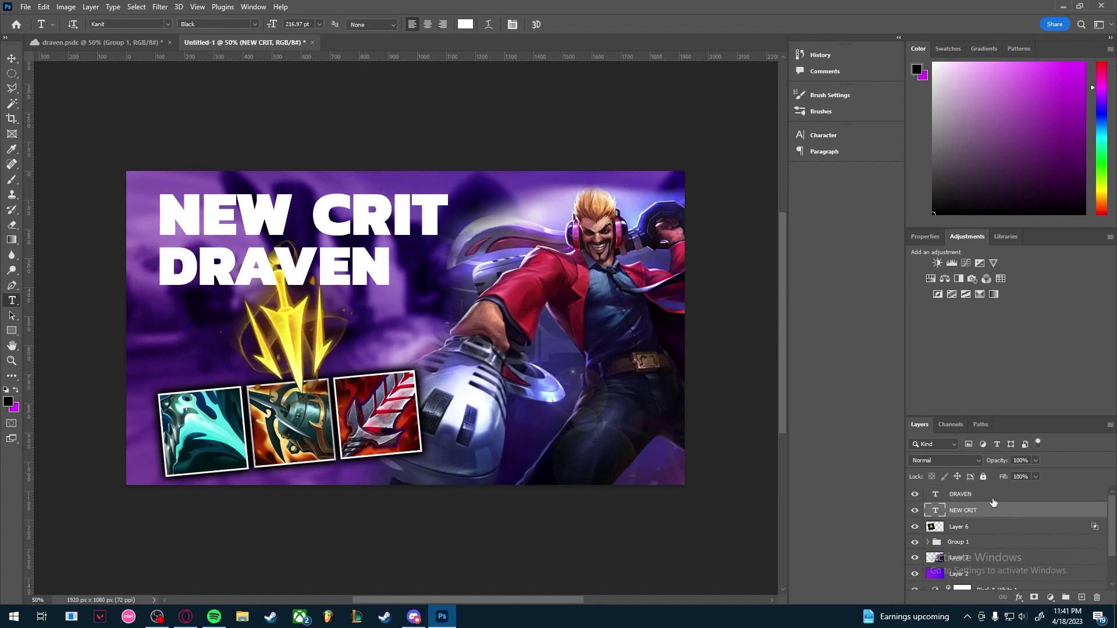
shift+click(993, 500)
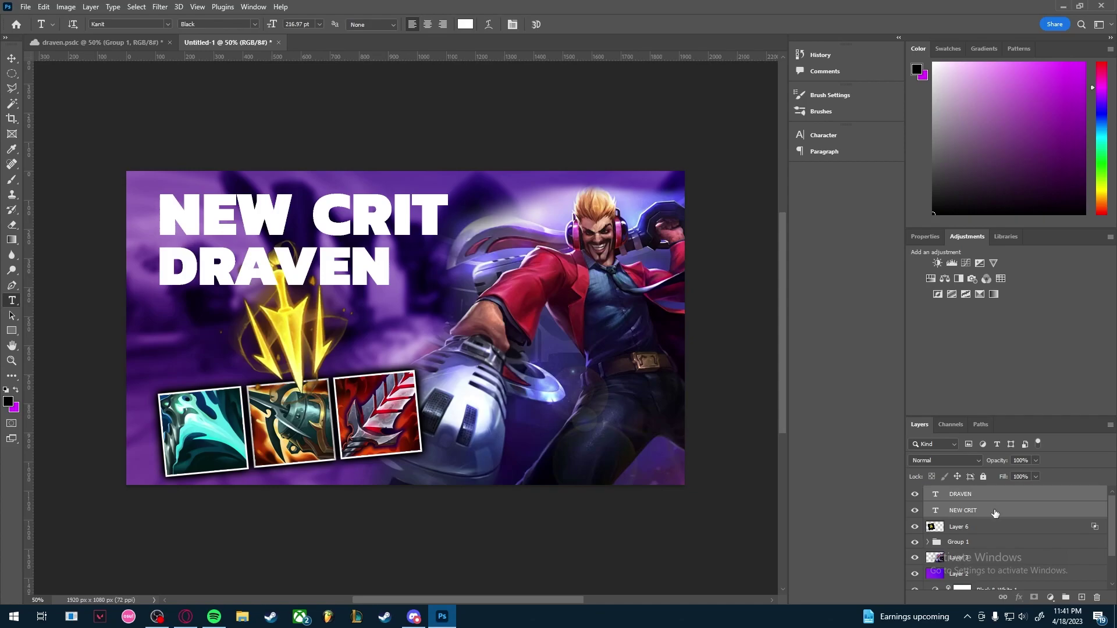
key(ctrl+g)
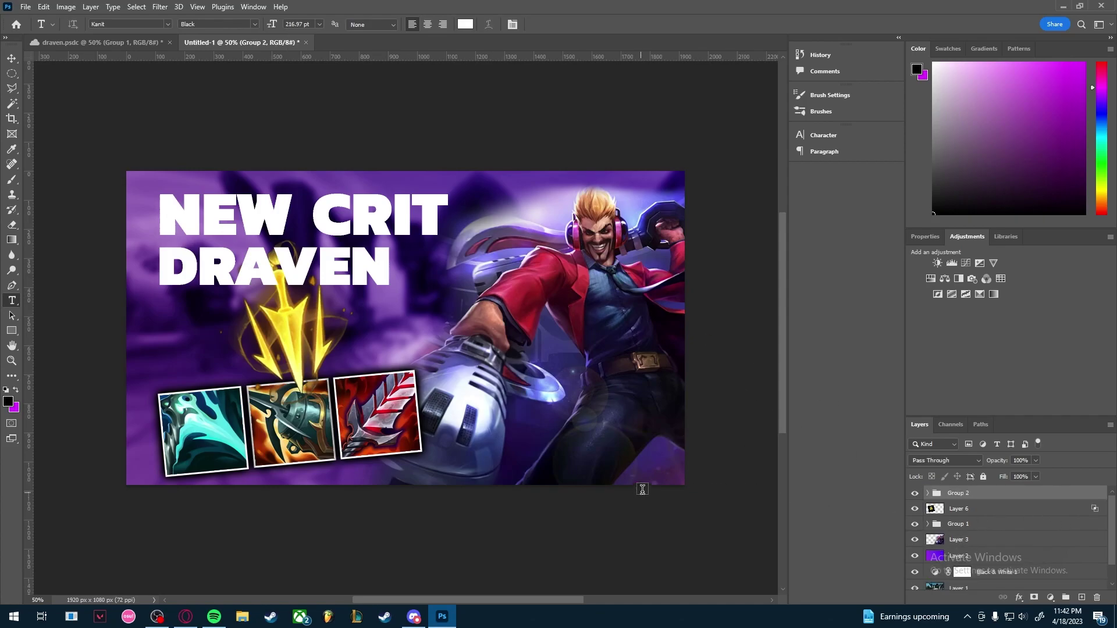
Scale the title to about 112%, nudge it lower, and stack Layer 6 above Group 2
key(ctrl+t)
drag(315, 260, 360, 261)
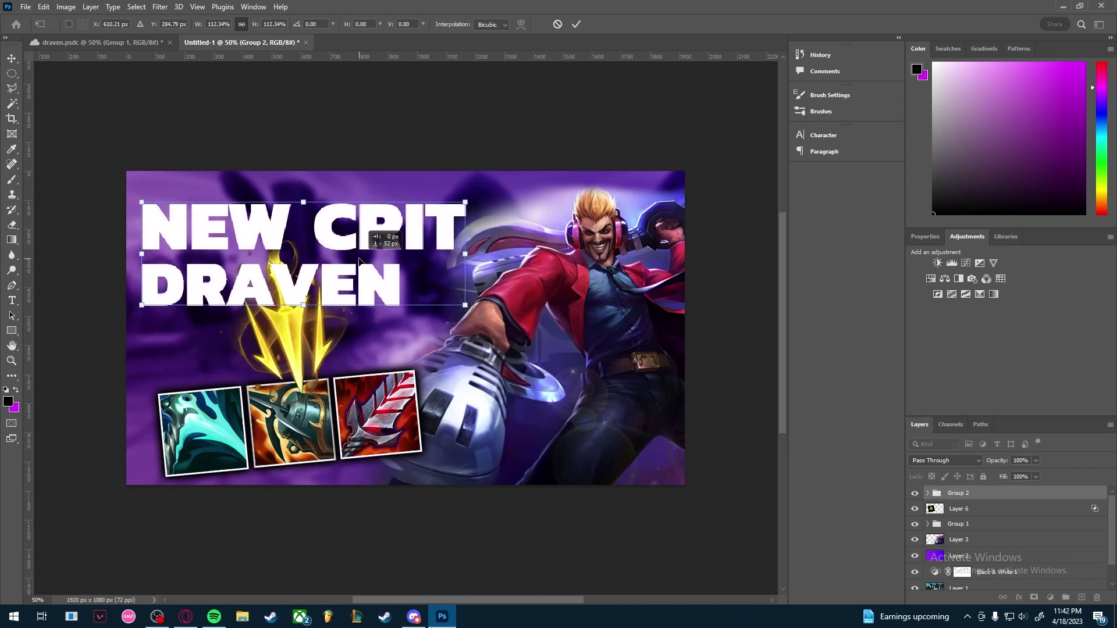
click(576, 24)
key(alt+bracketleft)
key(ctrl+bracketright)
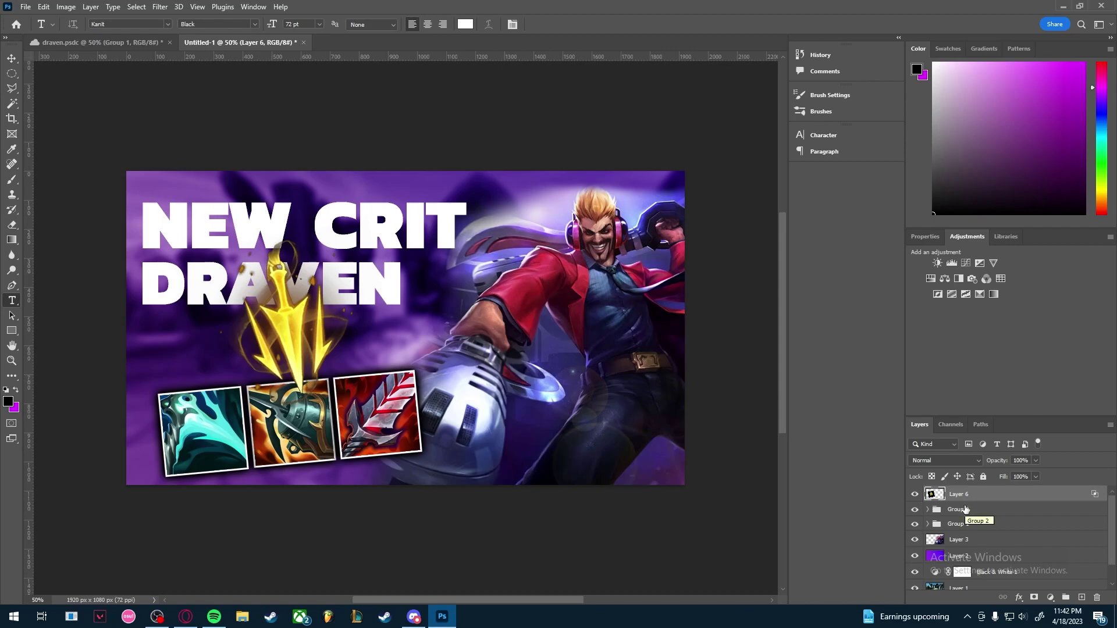
In draven.psdc, make Layers 6, 8 and 7 visible, then return to Untitled-1
click(99, 42)
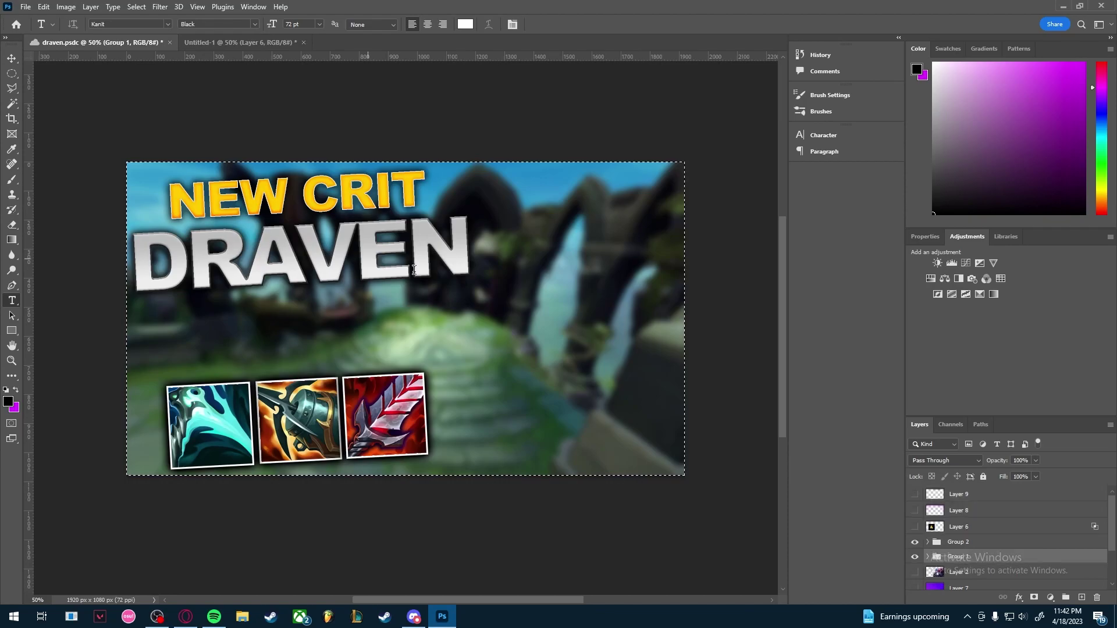
click(271, 44)
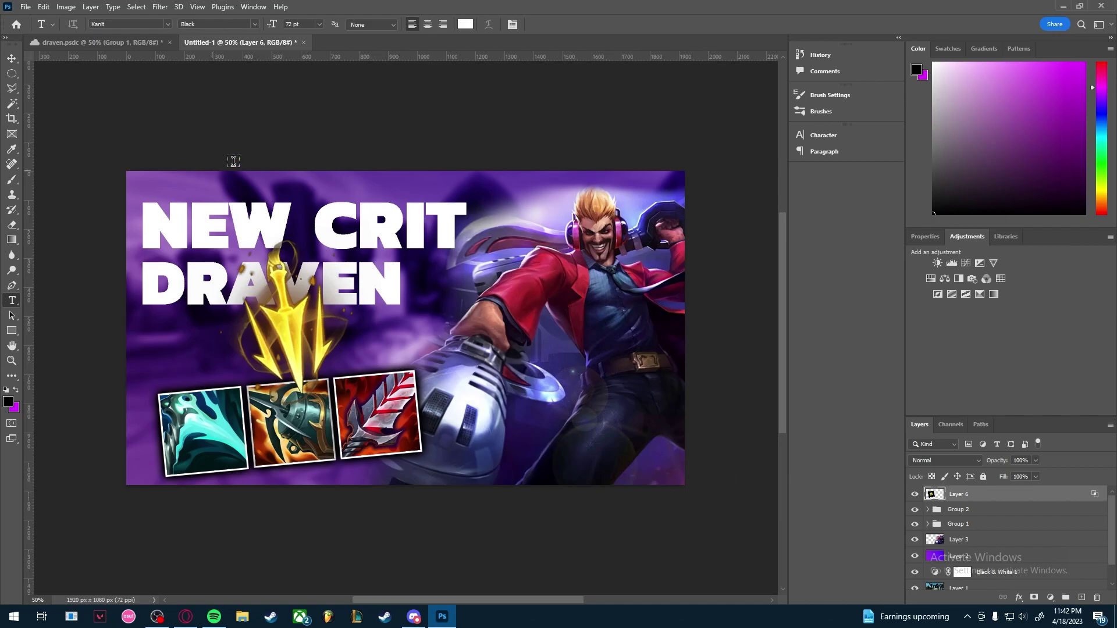
click(133, 47)
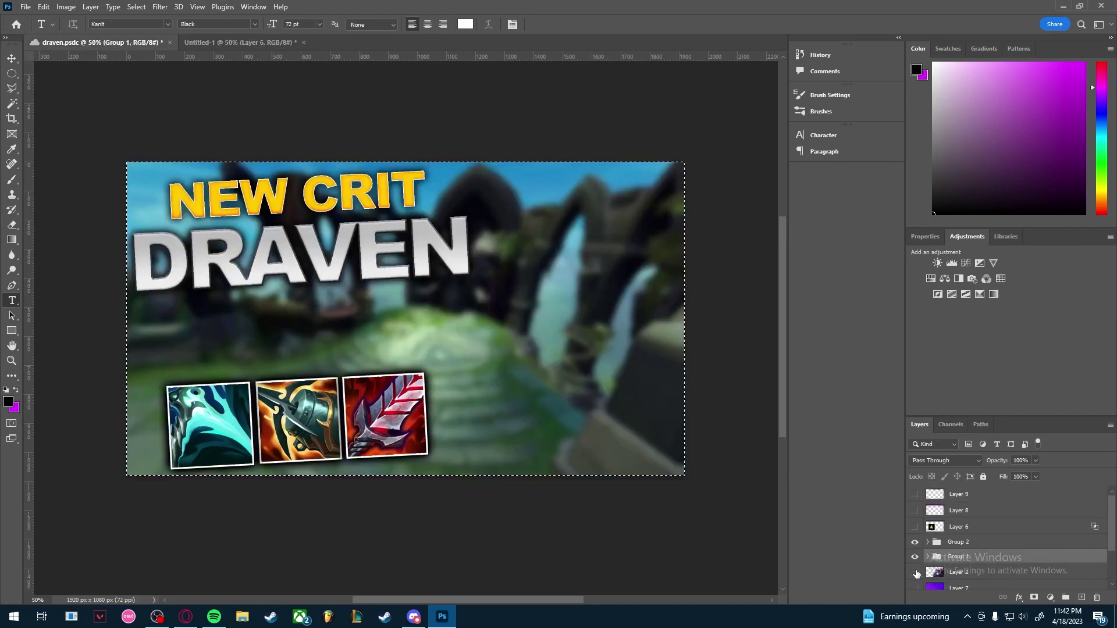
drag(916, 574, 916, 506)
click(915, 587)
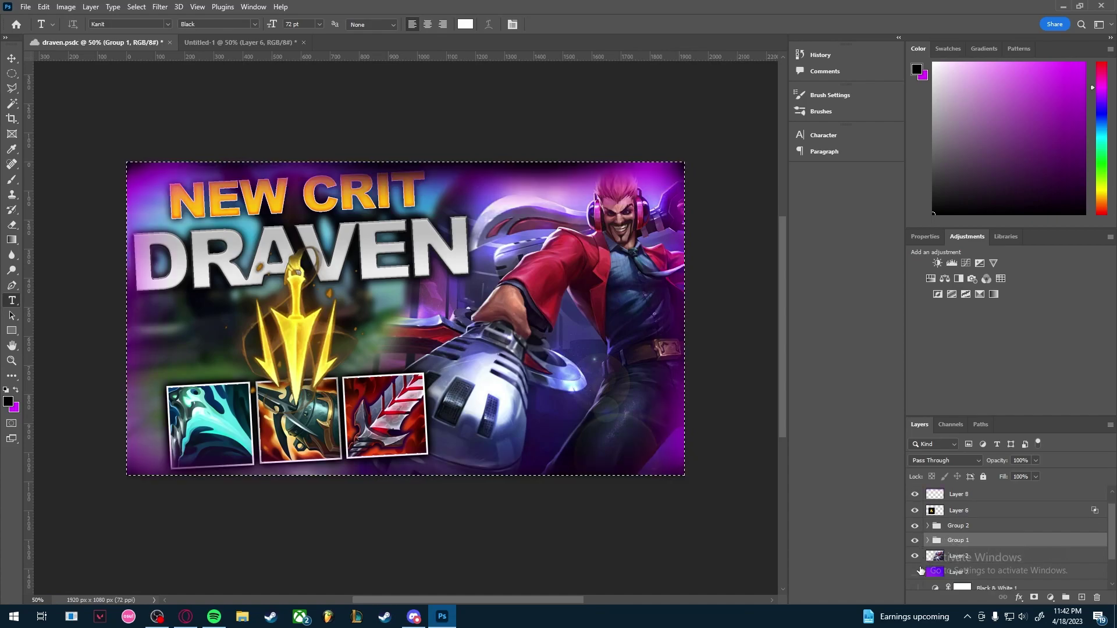
scroll(922, 558, down, 2)
scroll(925, 557, up, 2)
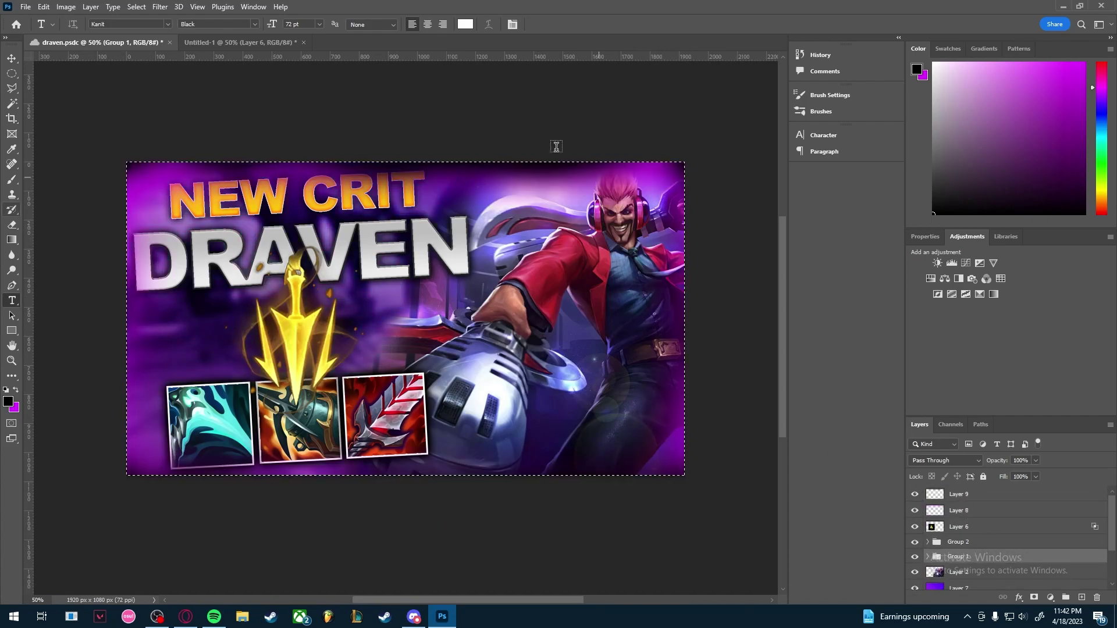
click(216, 45)
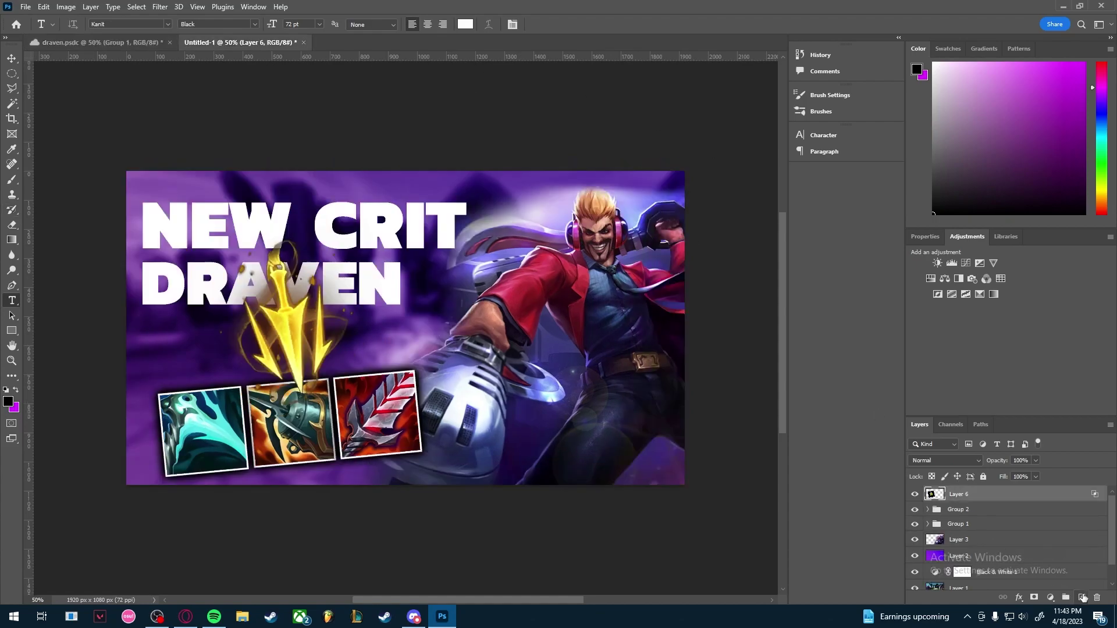
Add a new layer and set a slightly pinker magenta foreground for the standard Brush
click(1083, 598)
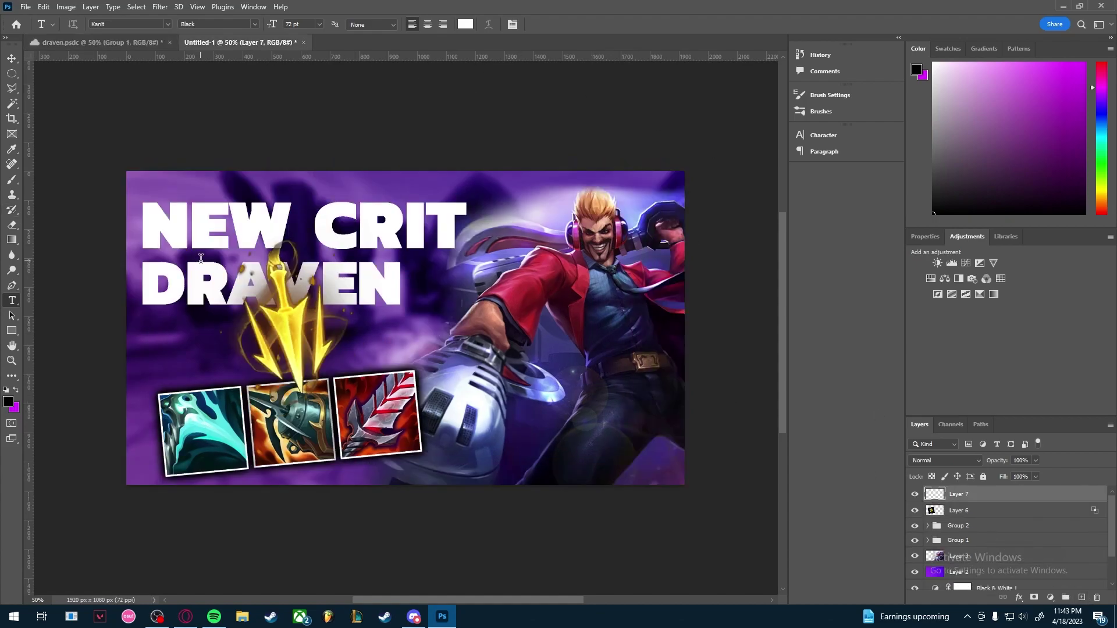
key(b)
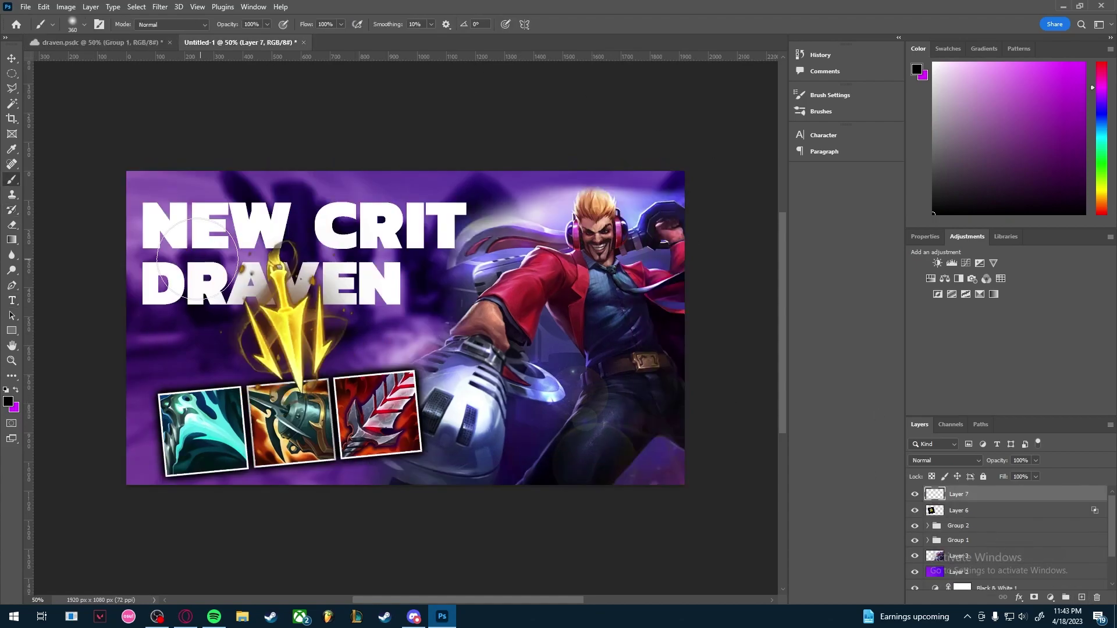
right_click(9, 182)
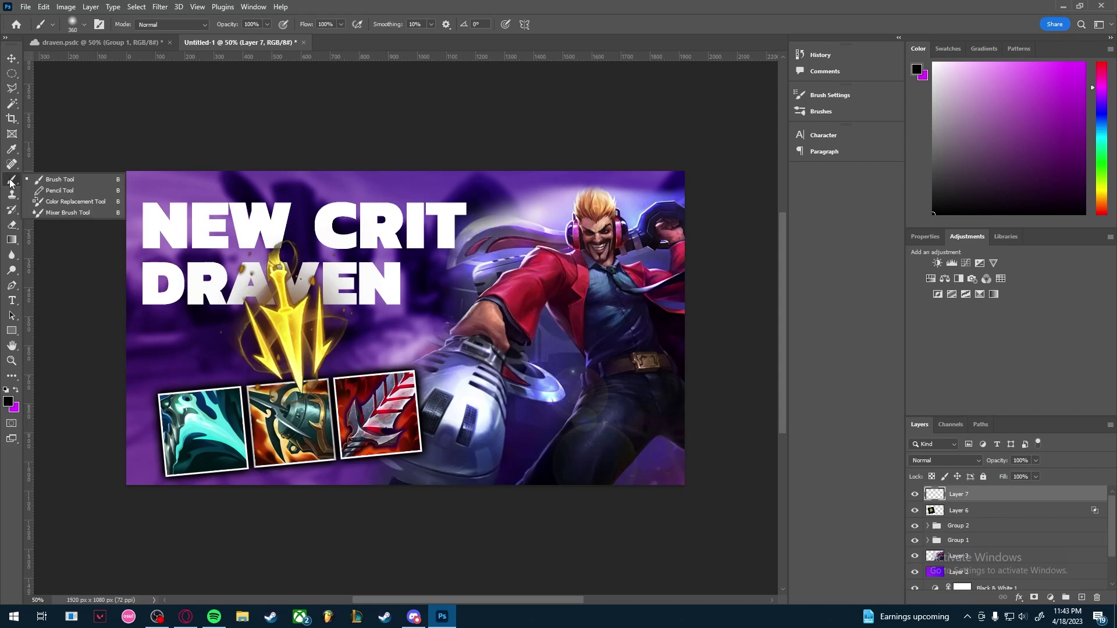
click(64, 182)
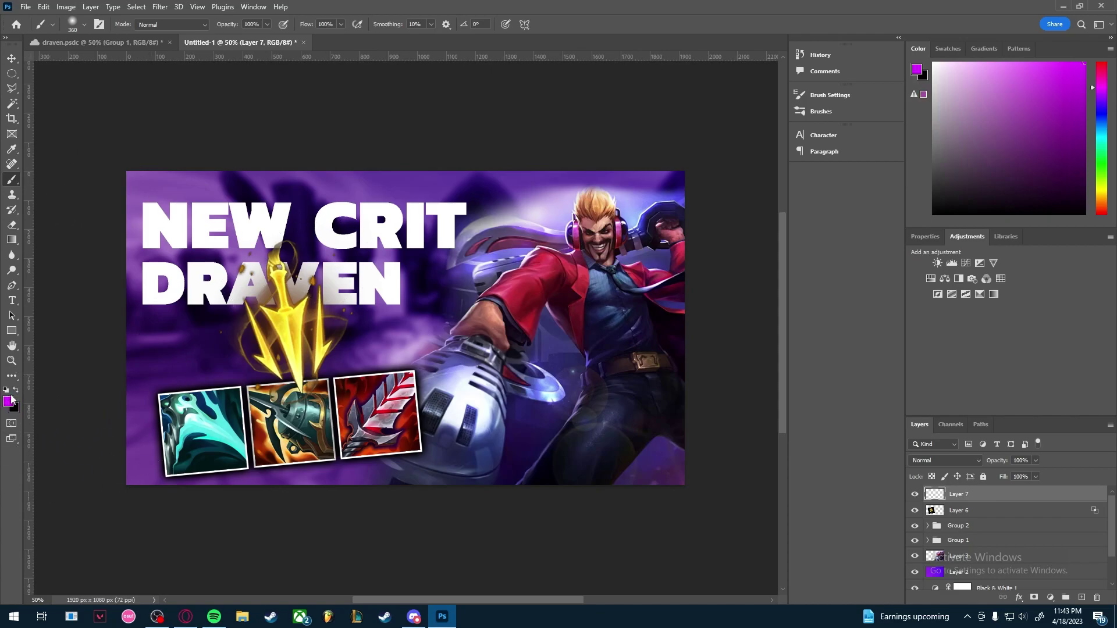
click(16, 390)
click(8, 401)
drag(326, 402, 321, 393)
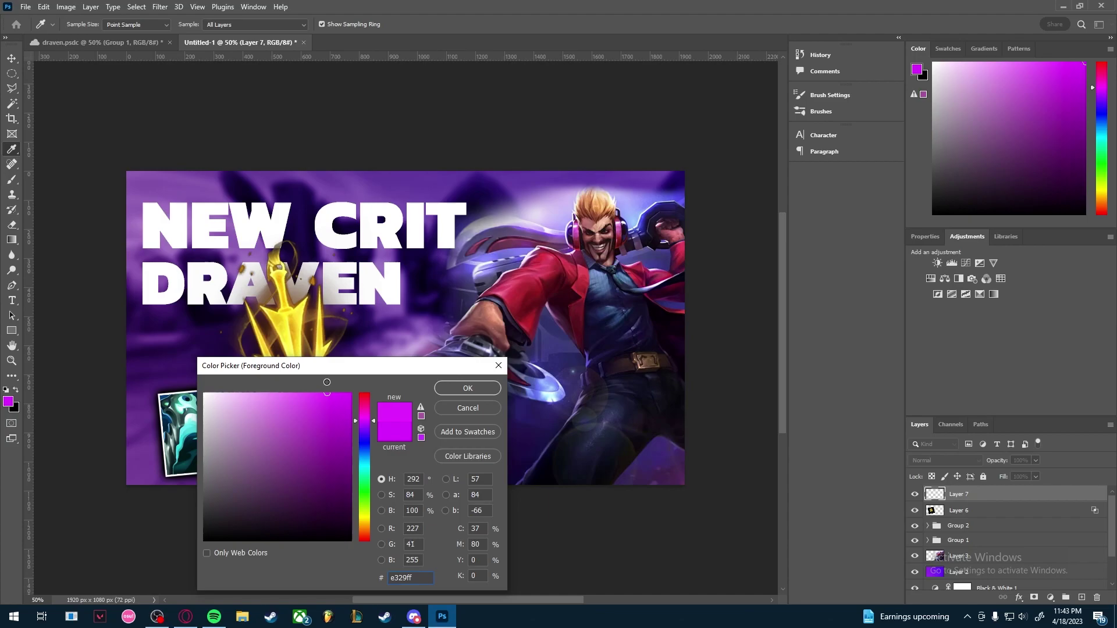
drag(361, 420, 361, 418)
click(468, 389)
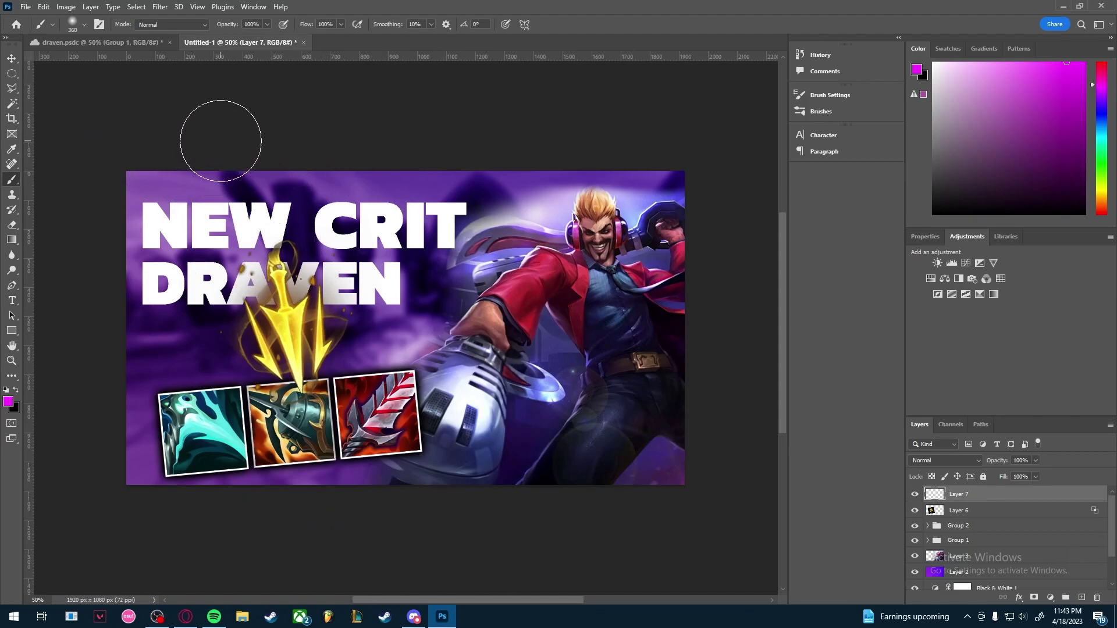
Paint magenta glow around the canvas edges and blend it in Pin Light at 79% opacity
key(ctrl+shift+z)
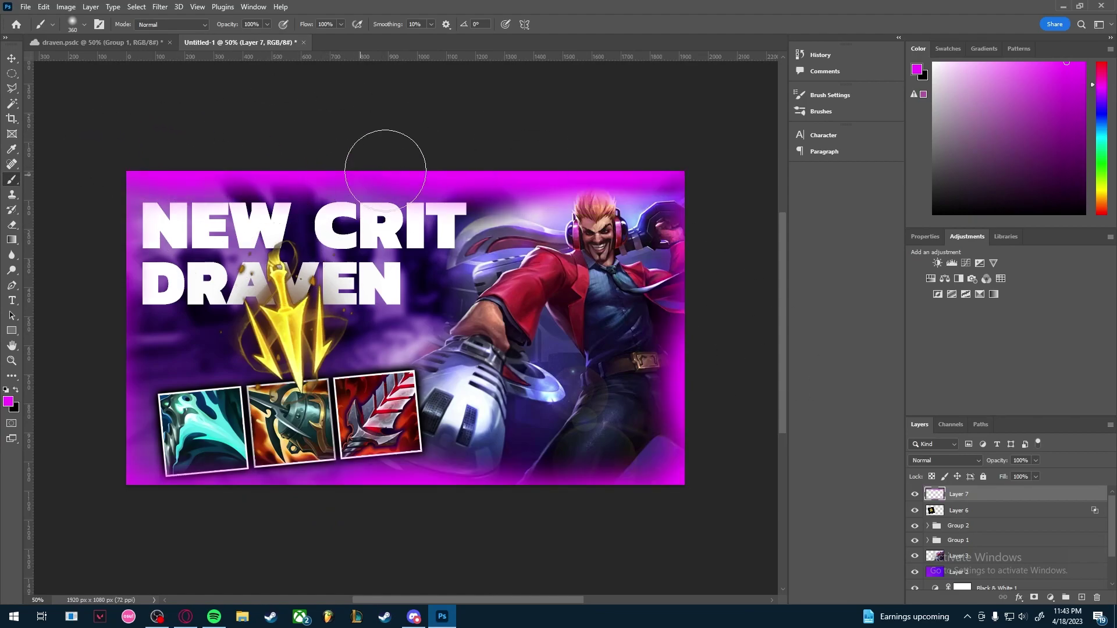
click(949, 462)
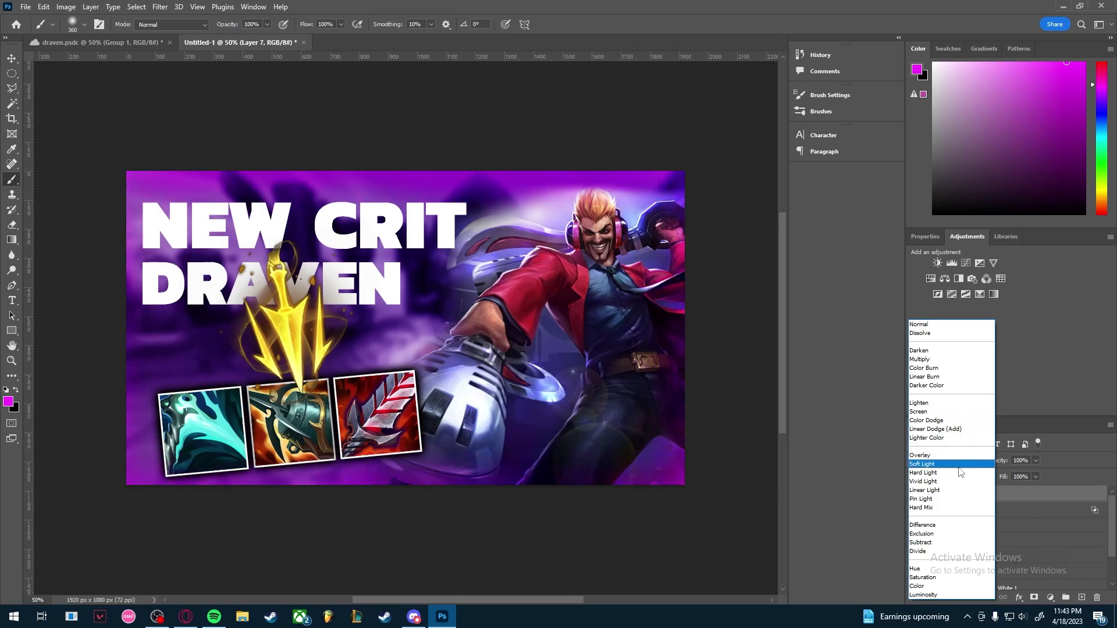
click(960, 502)
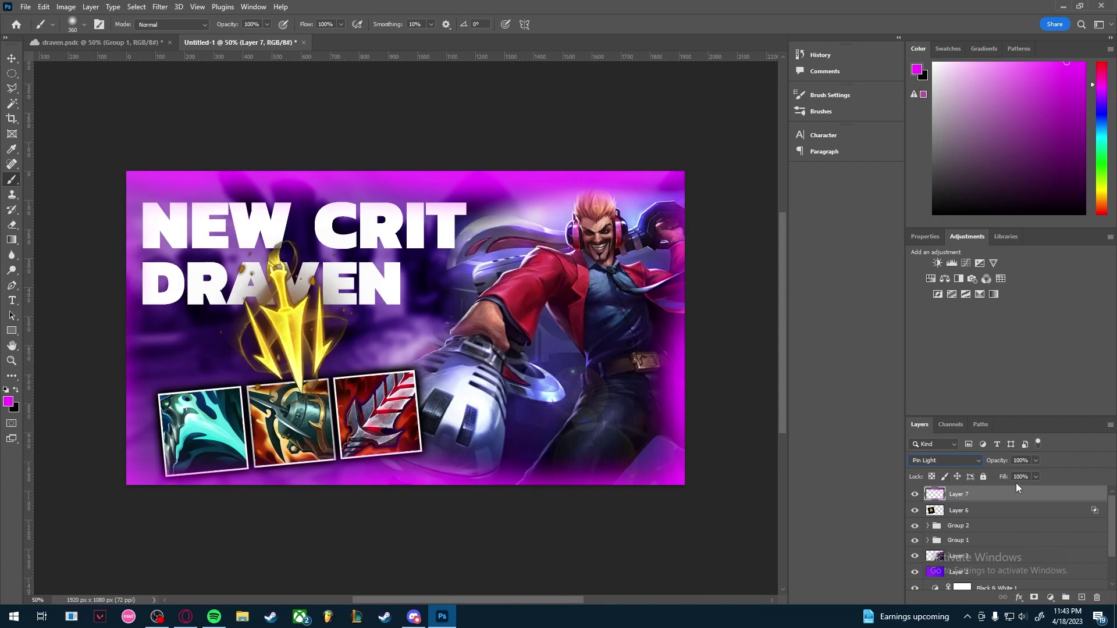
drag(1029, 476, 1026, 477)
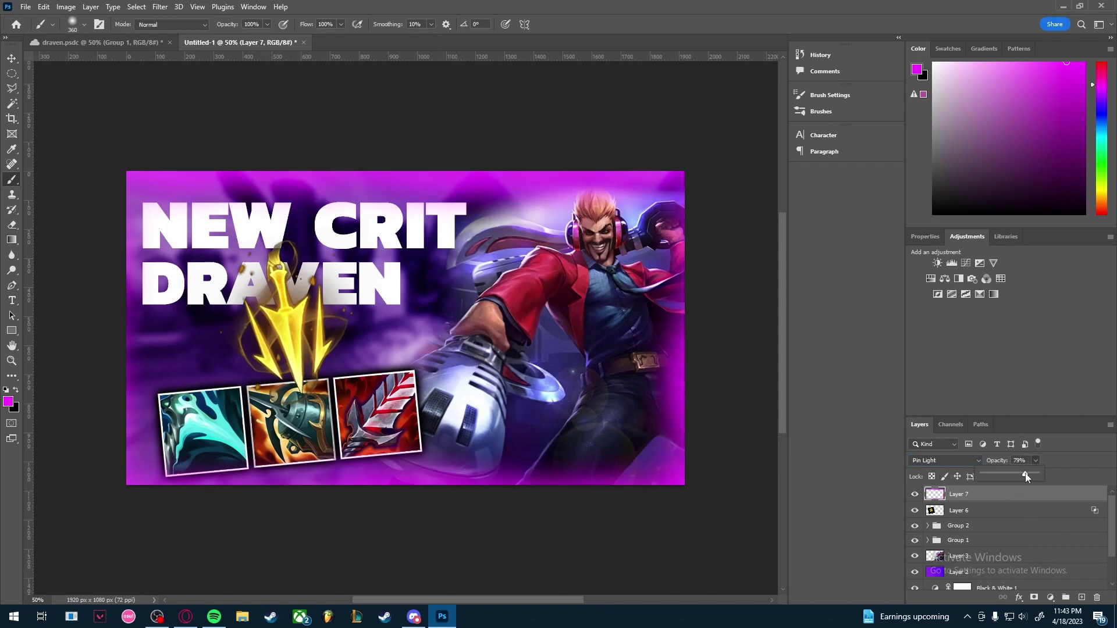
Add an empty Layer 8 and set the foreground colour to black (000000) for the Brush
click(1082, 598)
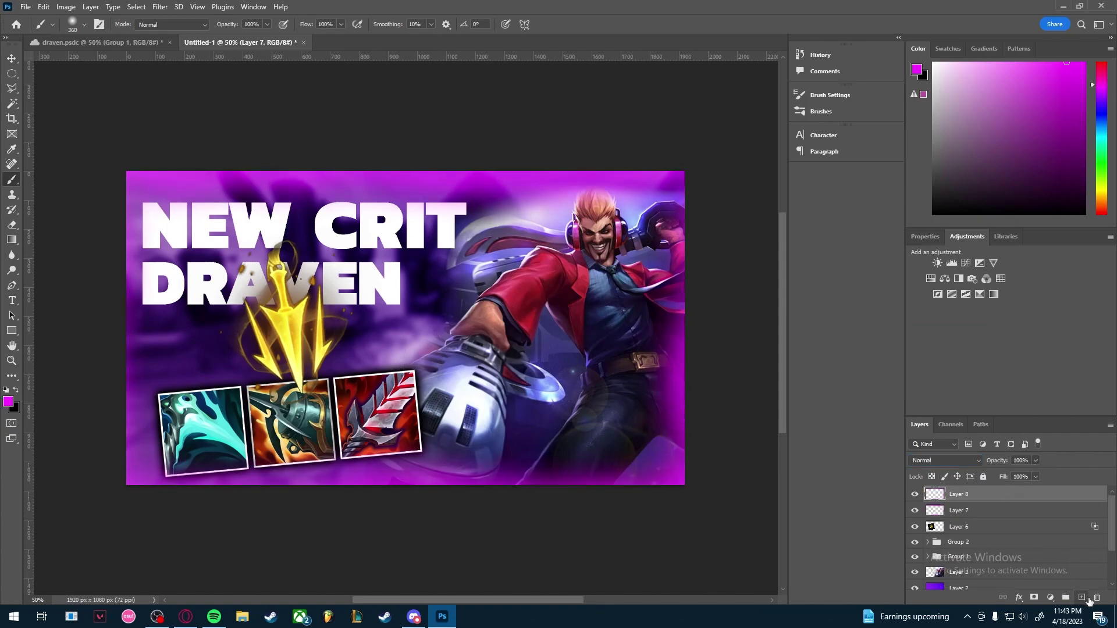
click(9, 402)
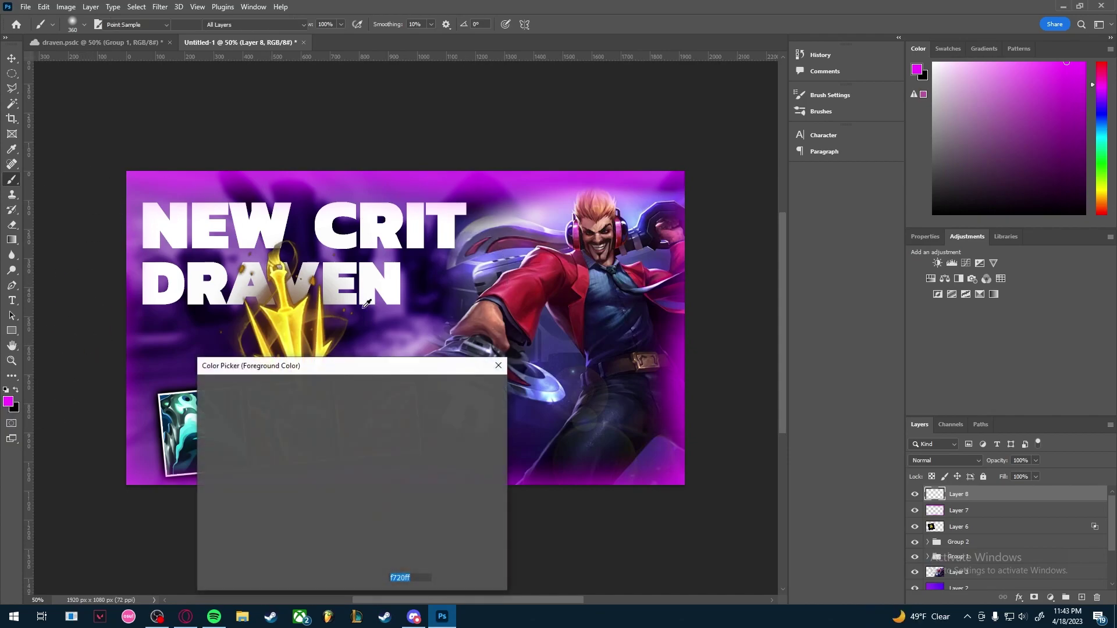
text(000000)
click(468, 389)
key(b)
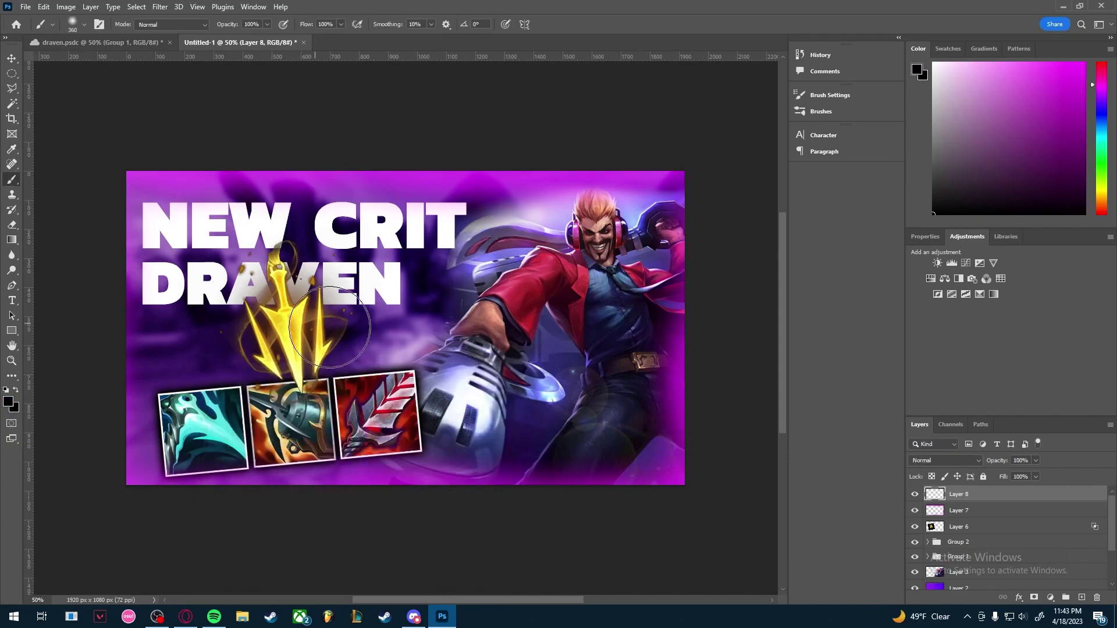